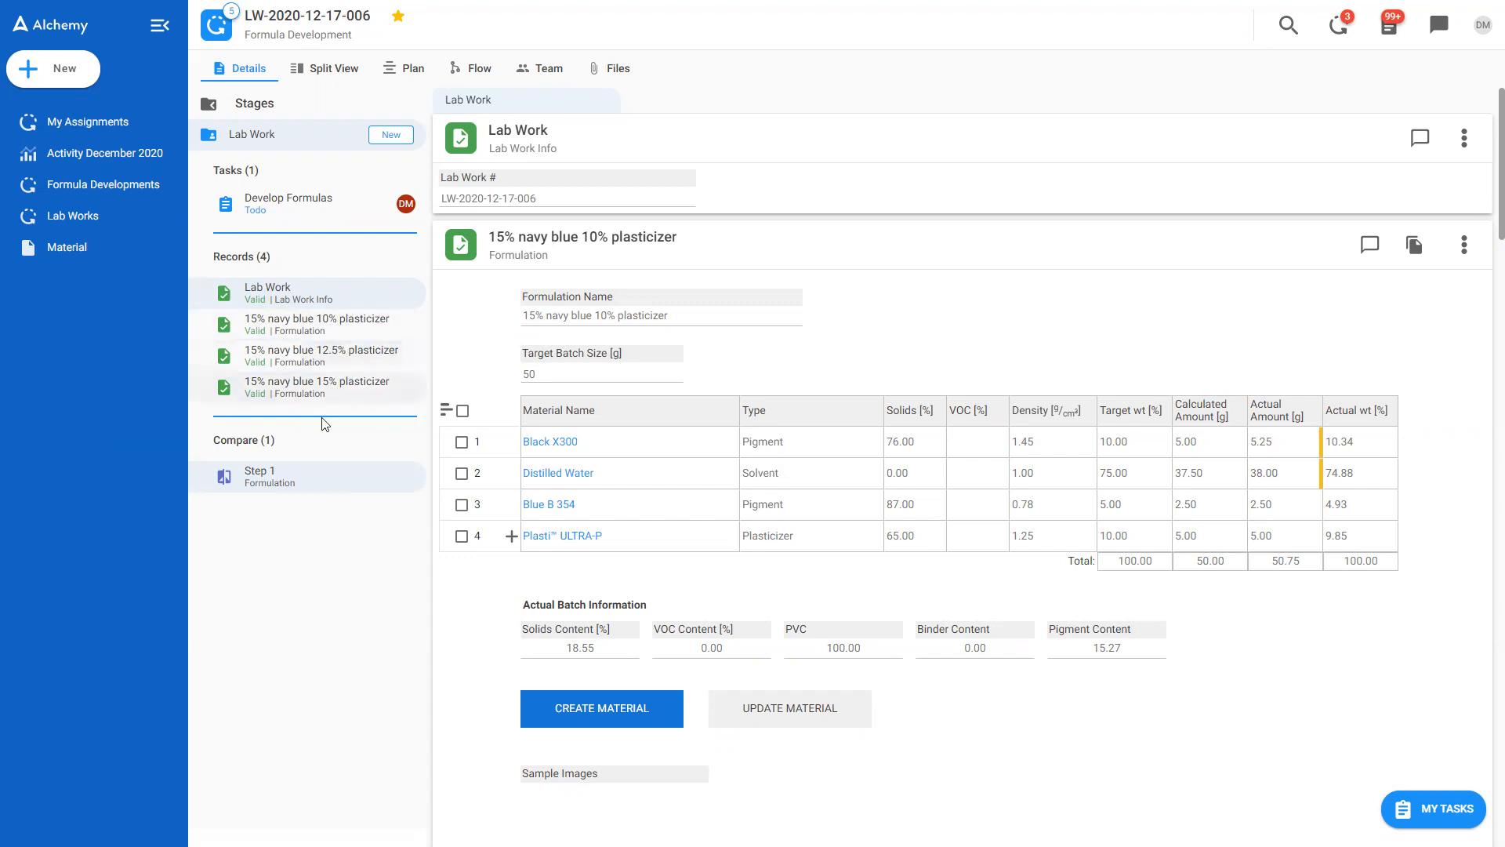
Step: Check the Step 1 comparison and create a material from the 15% navy blue 10% plasticizer formulation
left_click(270, 479)
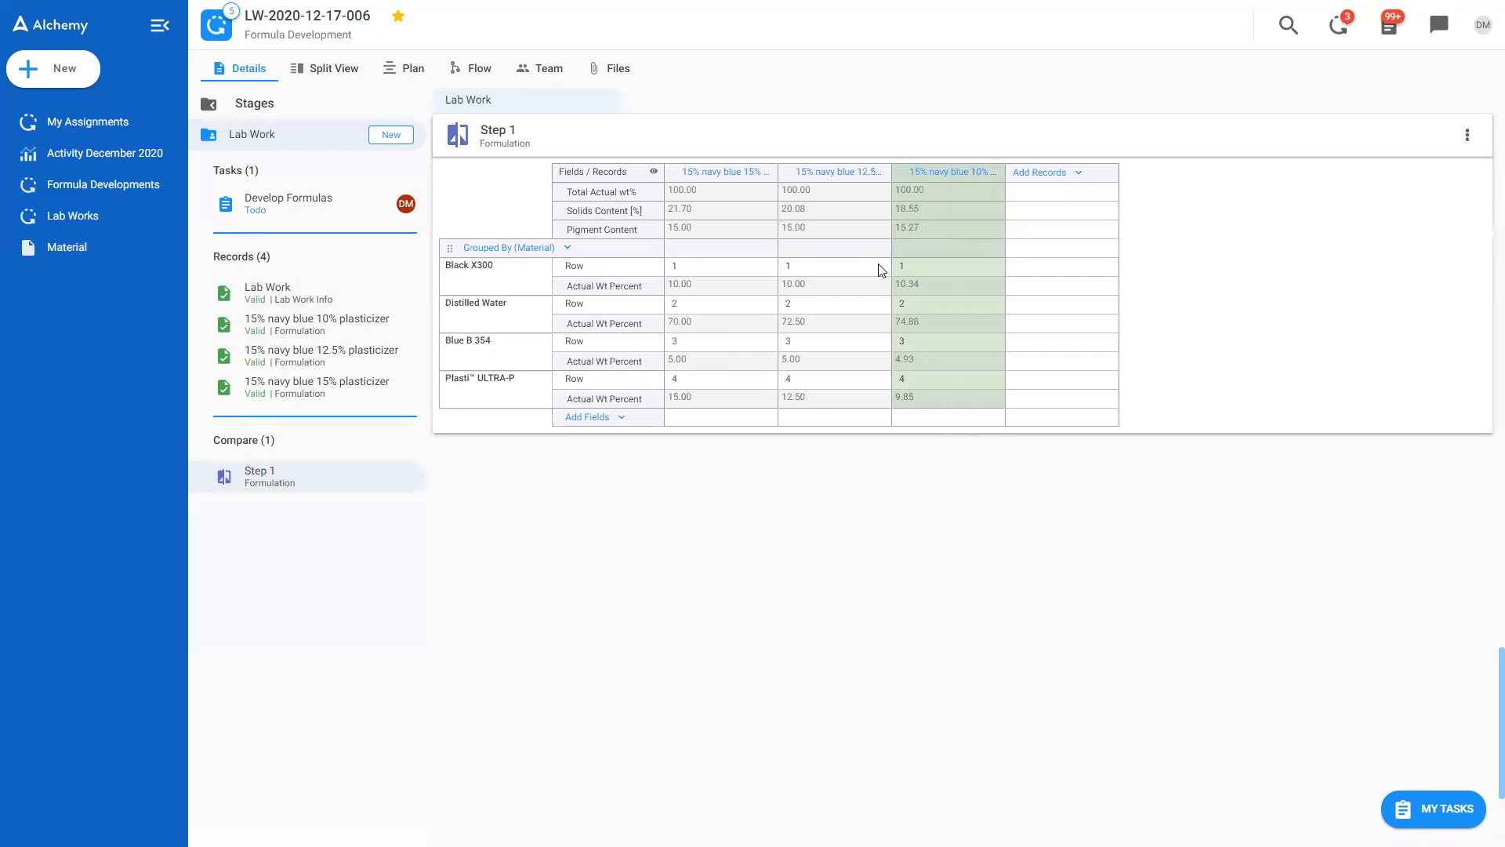
mouse_move(950, 176)
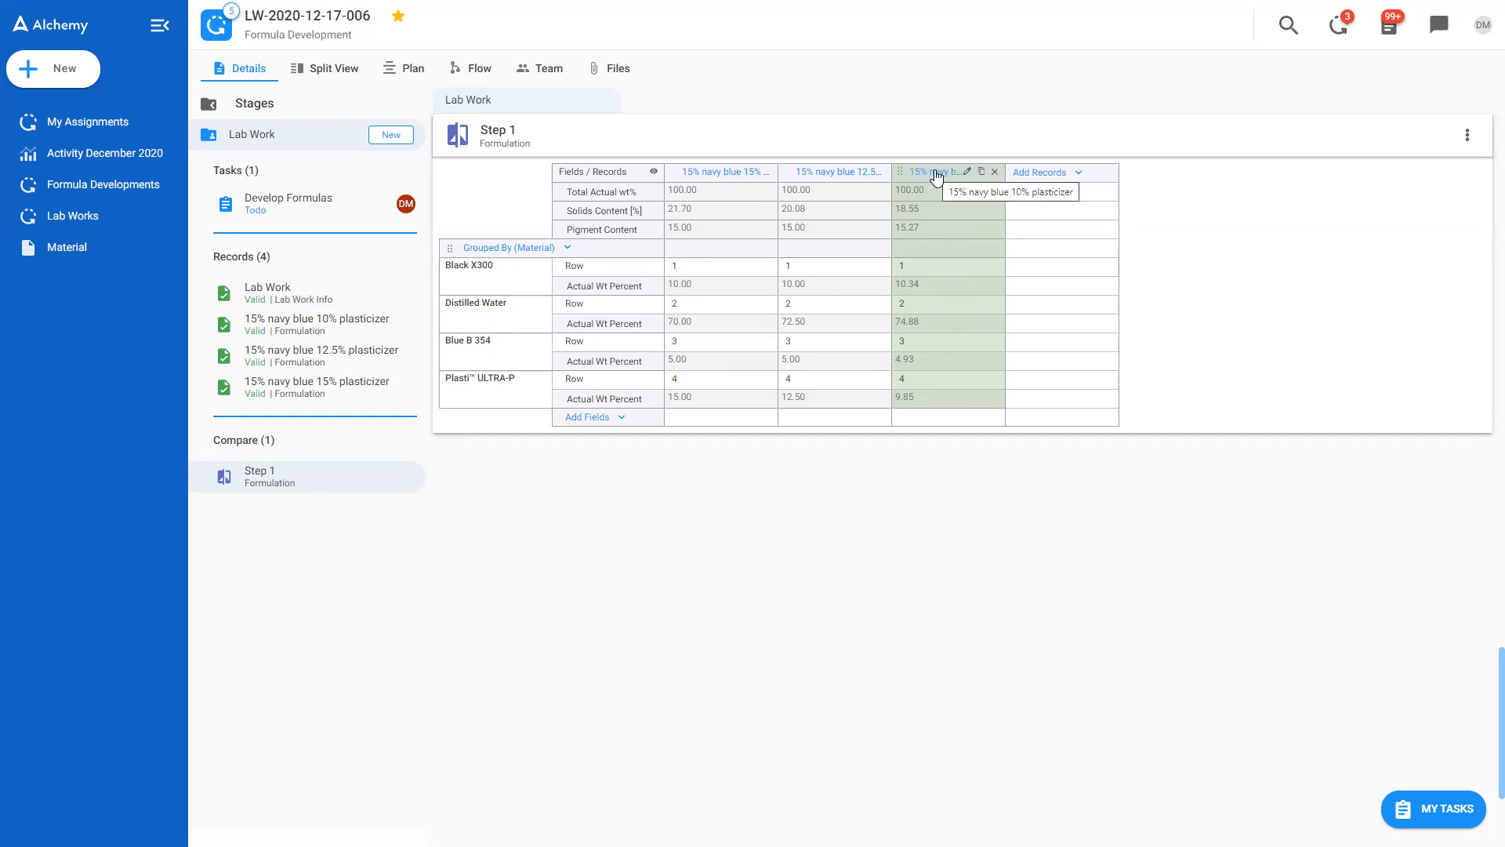
left_click(299, 325)
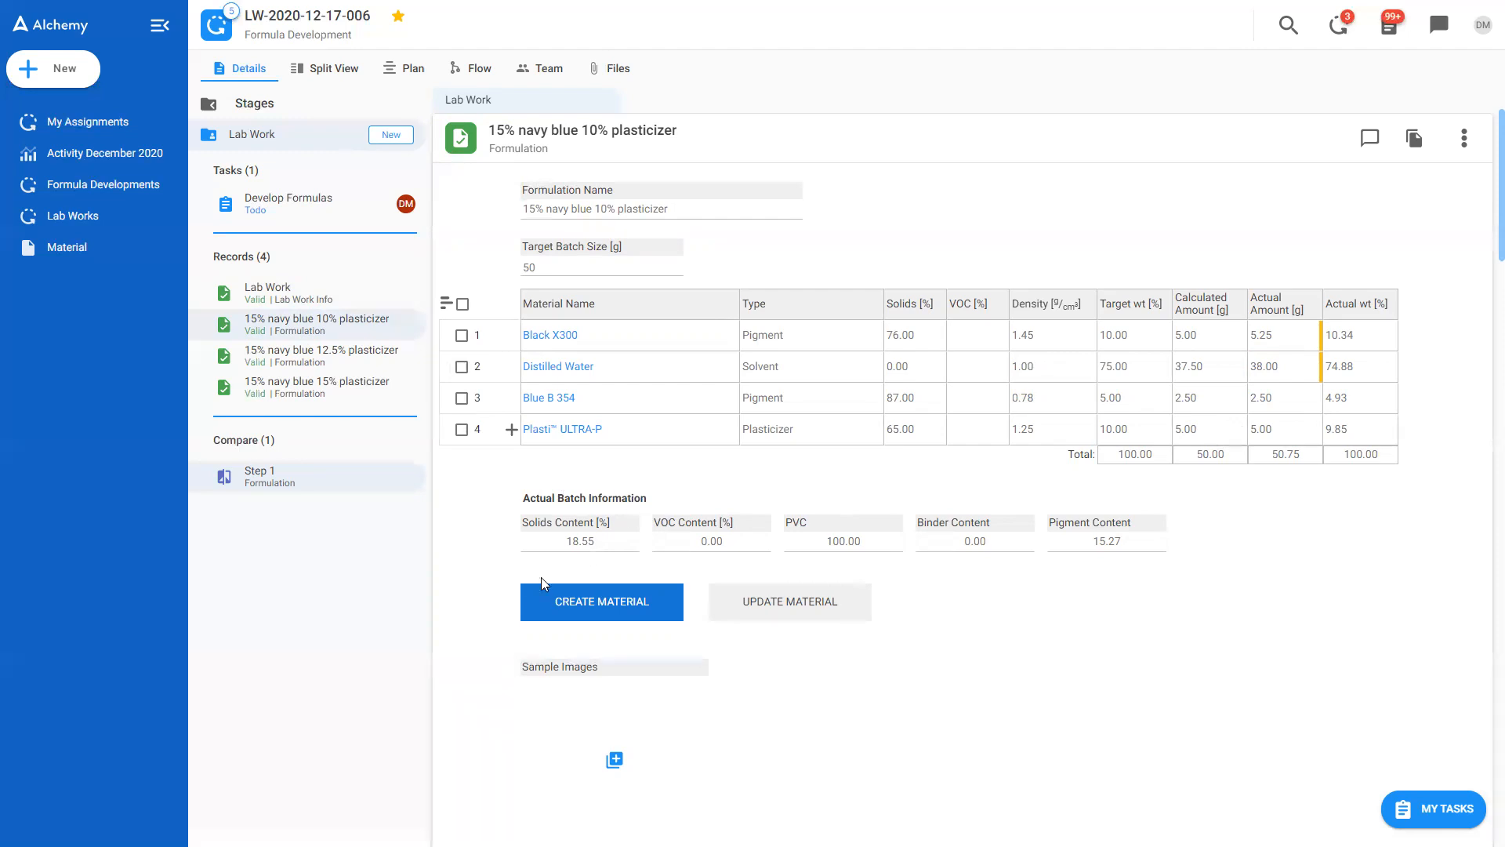
left_click(588, 606)
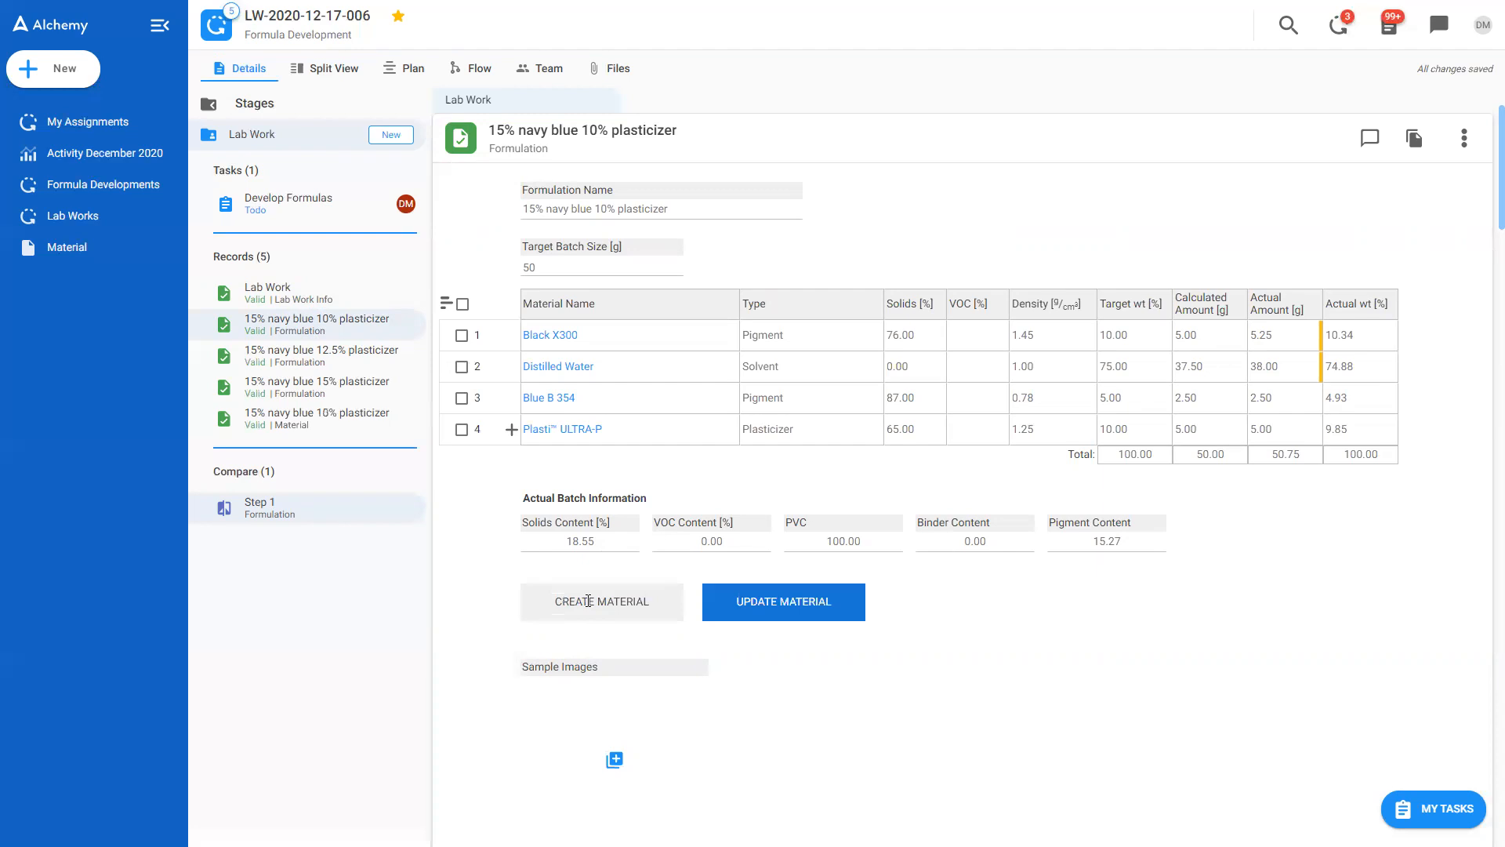
Step: Open the new 15% navy blue 10% plasticizer material and compare it side by side with its source formulation, including the actual weight percentages
left_click(284, 417)
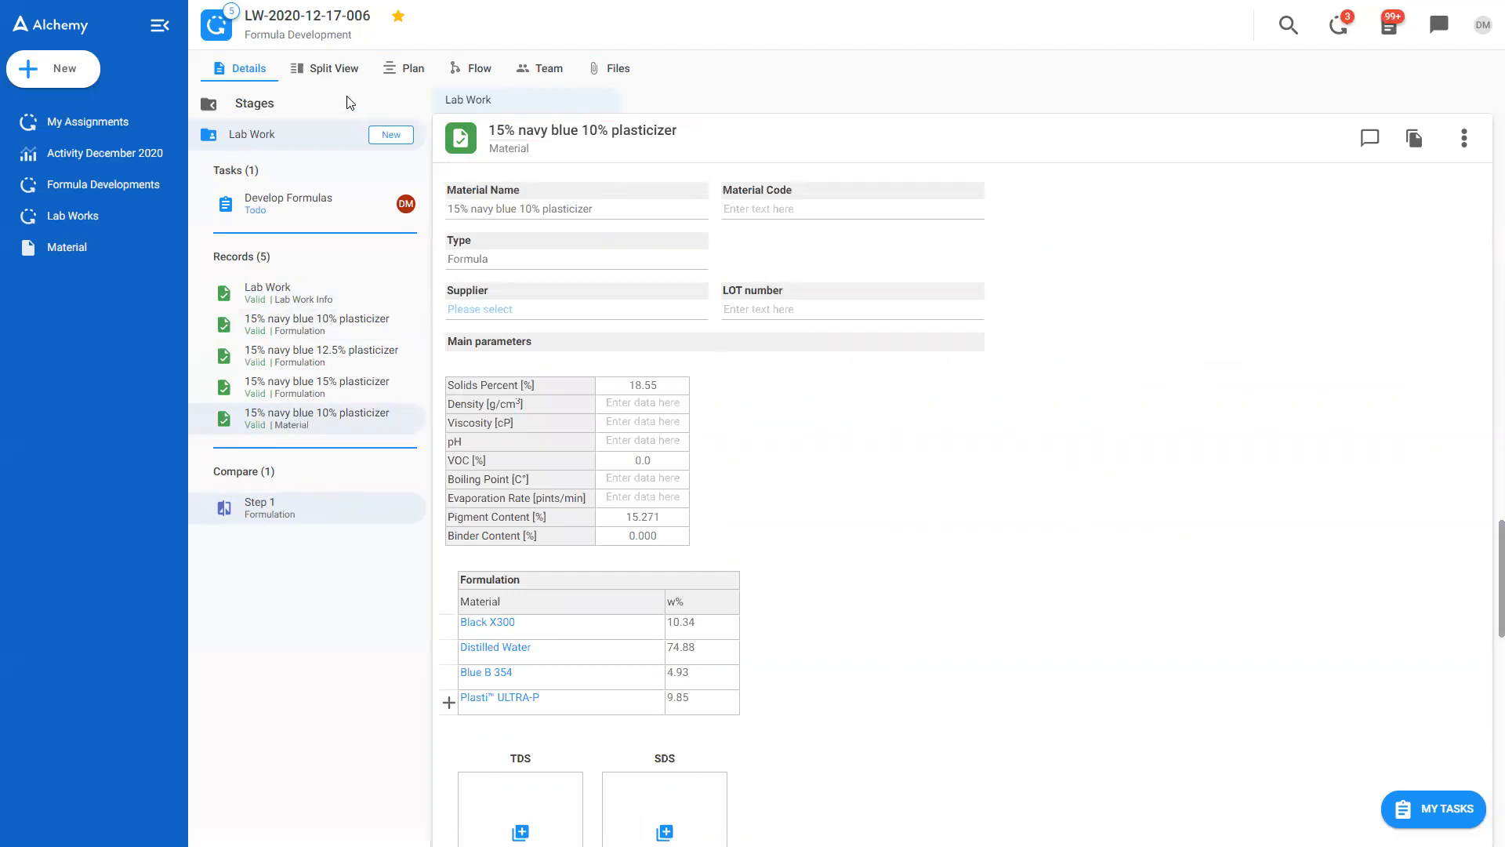
left_click(333, 76)
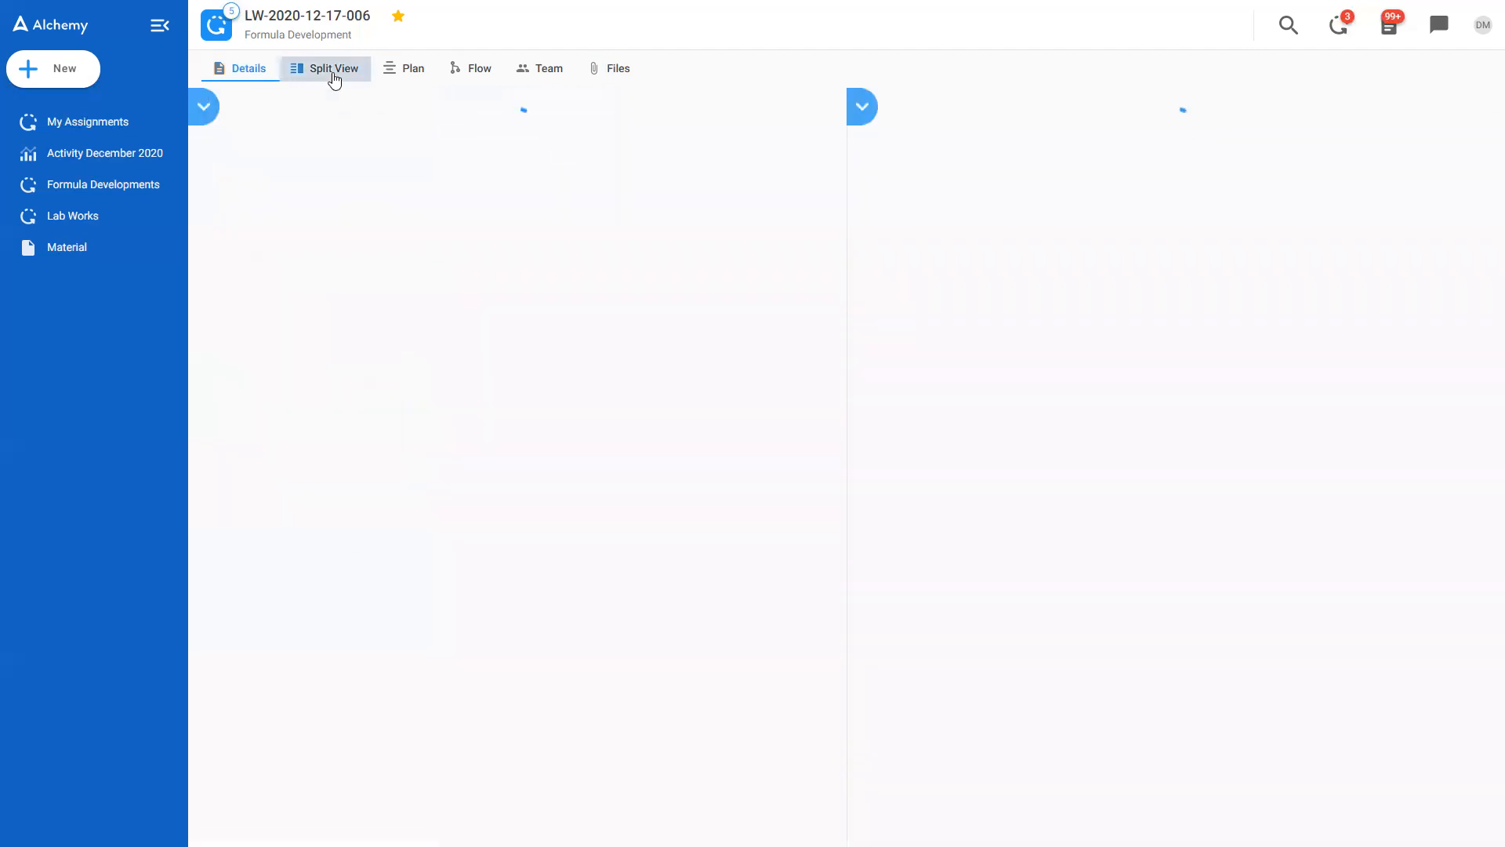
left_click(862, 107)
left_click(925, 189)
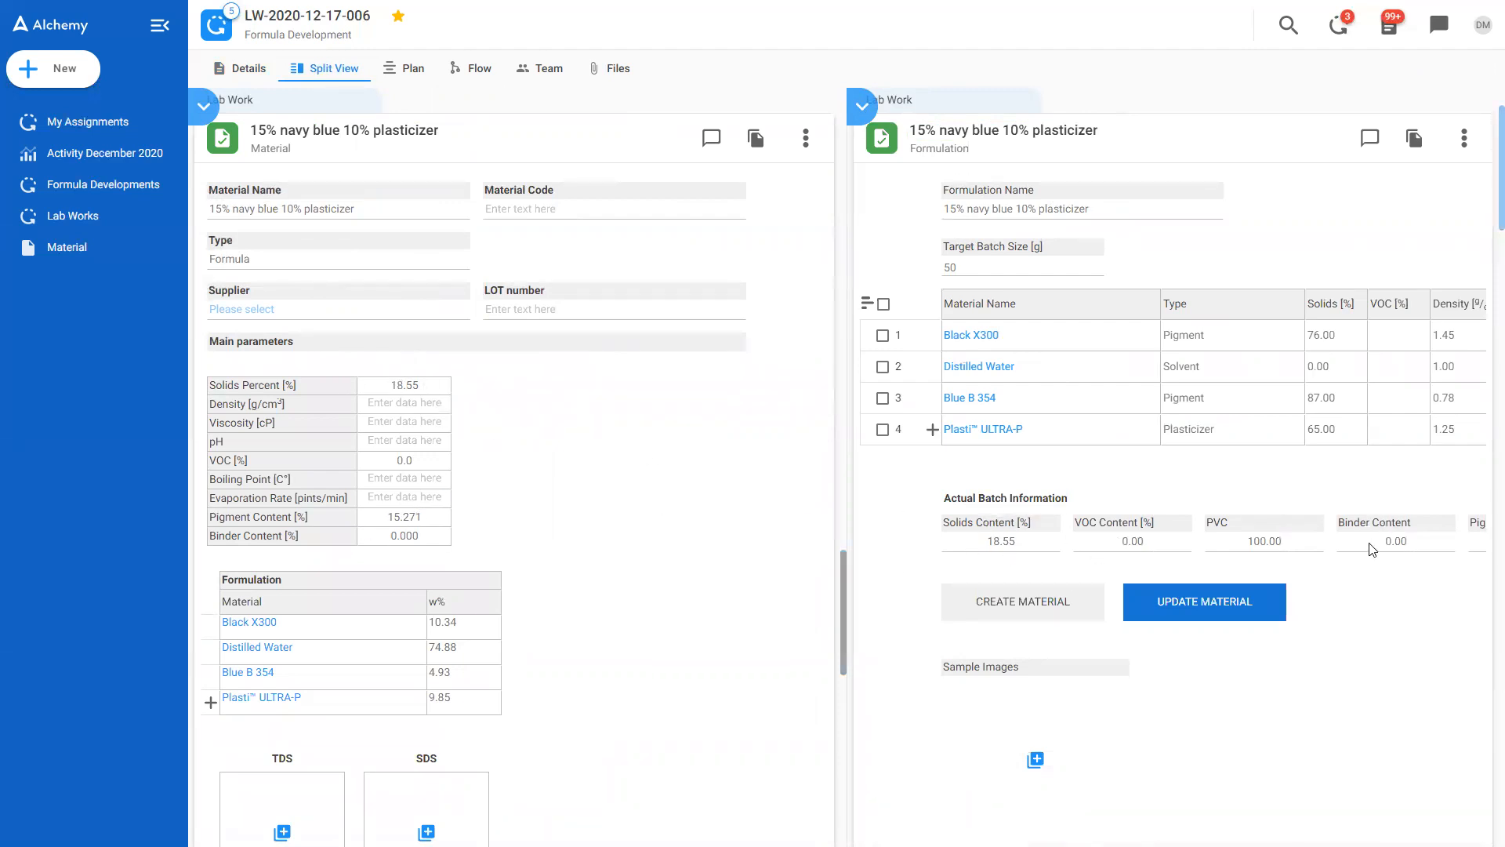
scroll(1388, 584, "right", 3)
scroll(1388, 584, "right", 3)
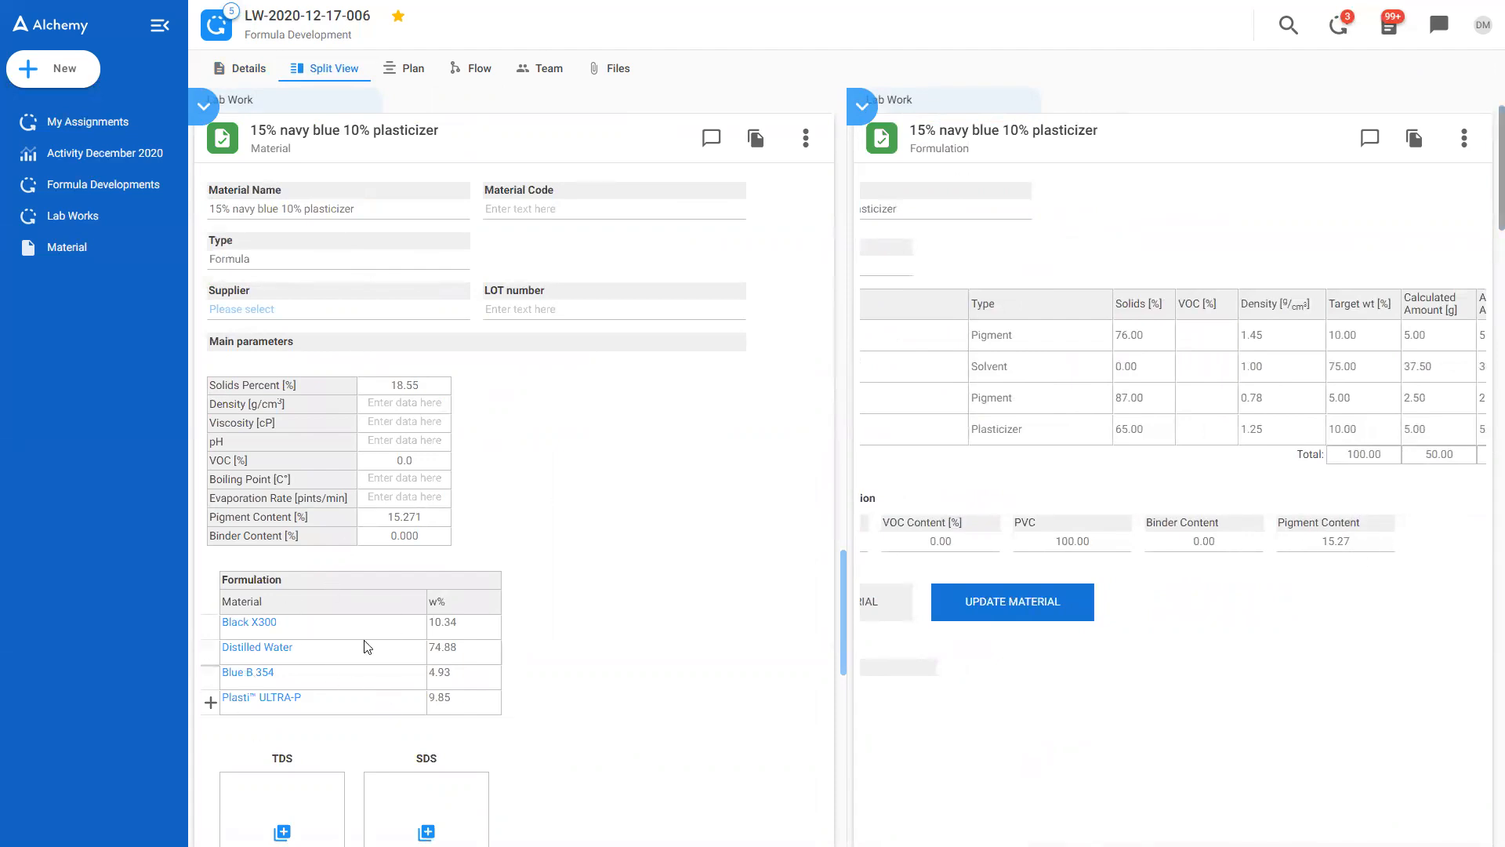
scroll(1428, 327, "right", 4)
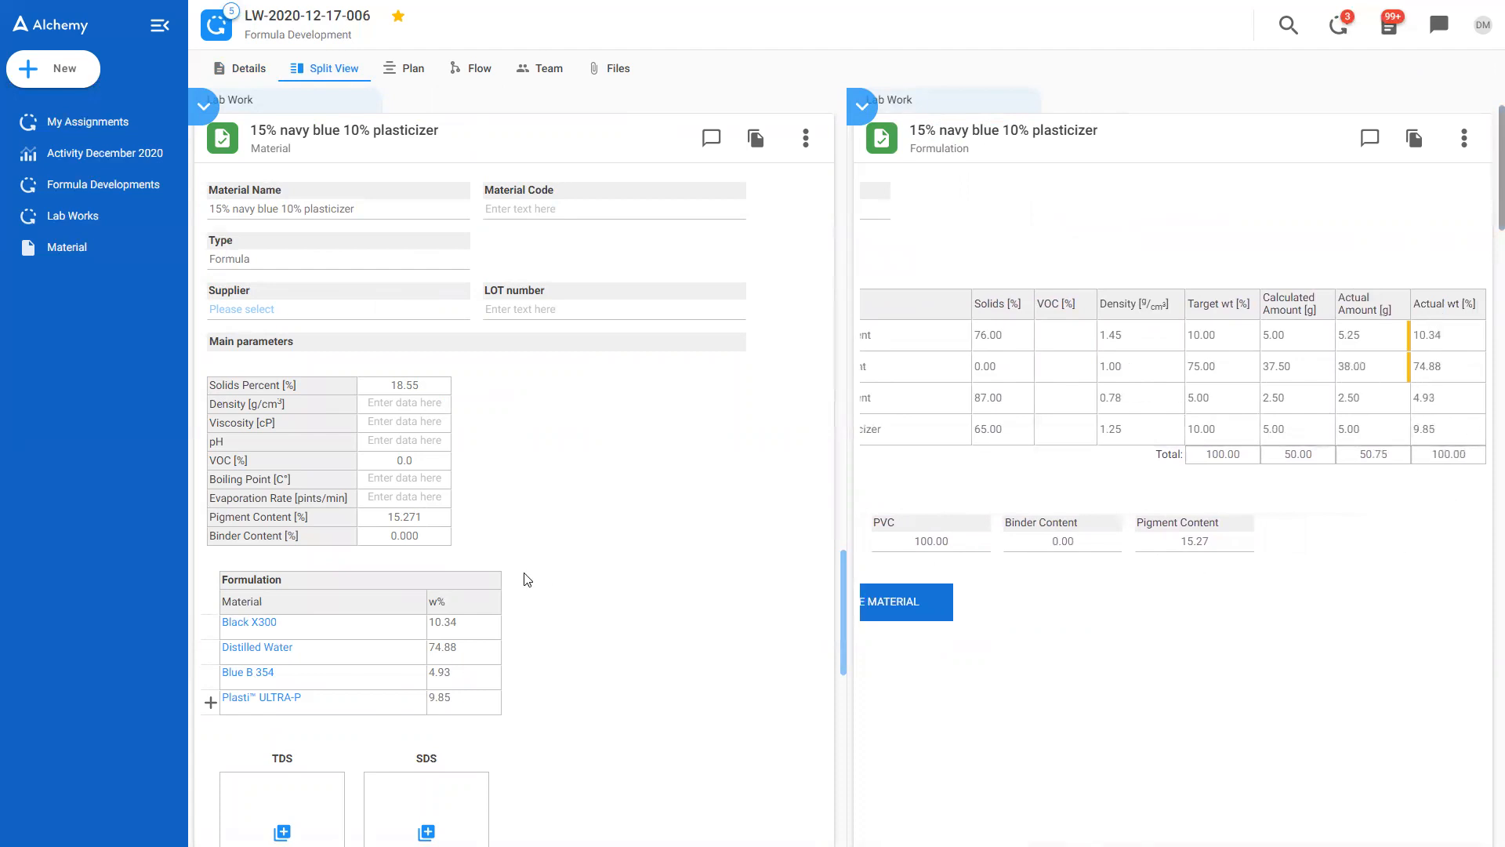
Step: Leave the side-by-side view and add a new formulation record named A1 with a target batch size of 10 g
left_click(228, 72)
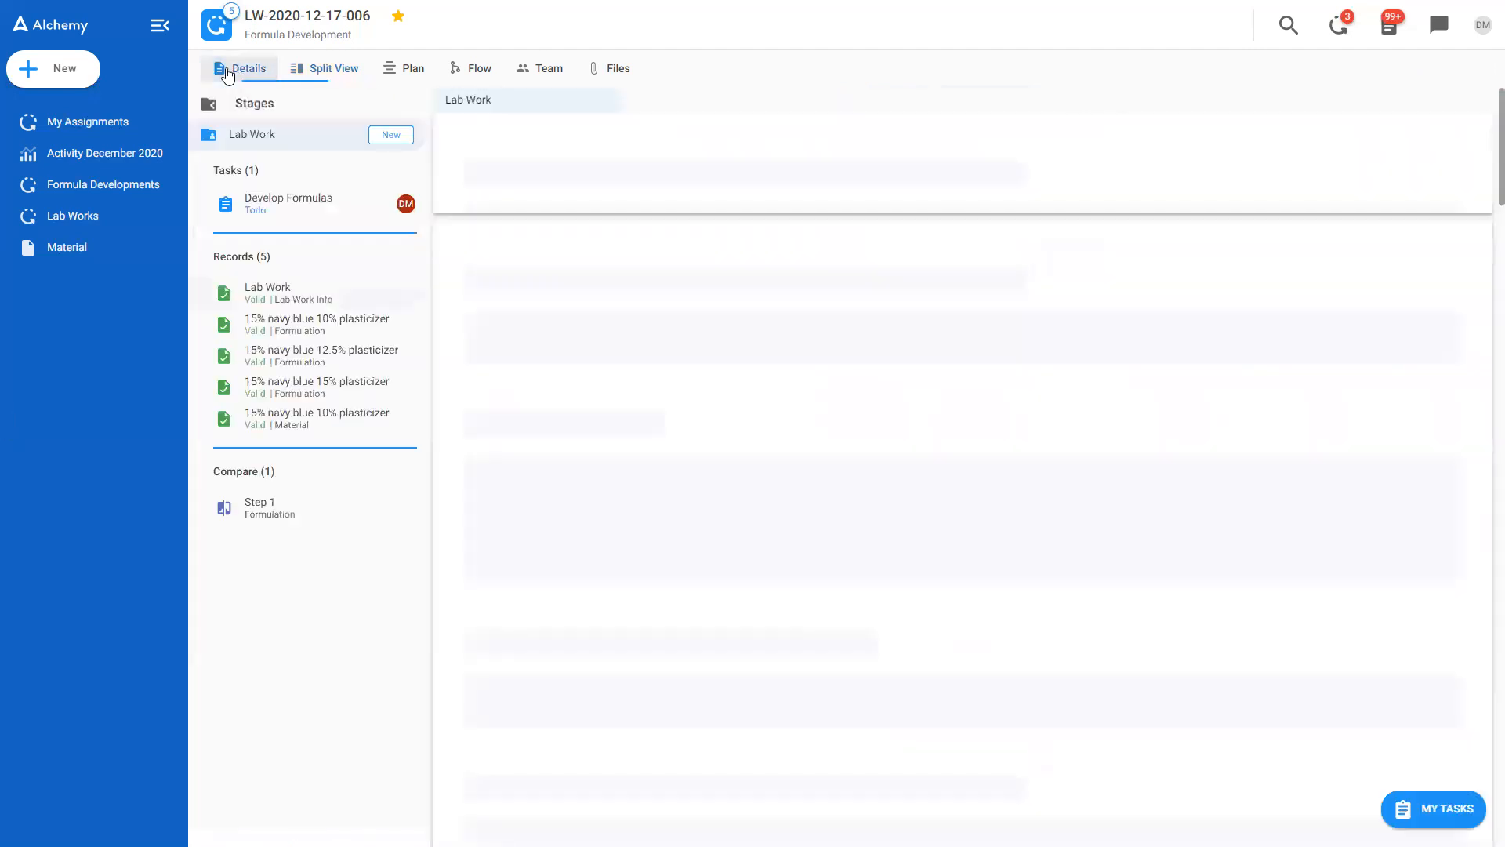
left_click(303, 418)
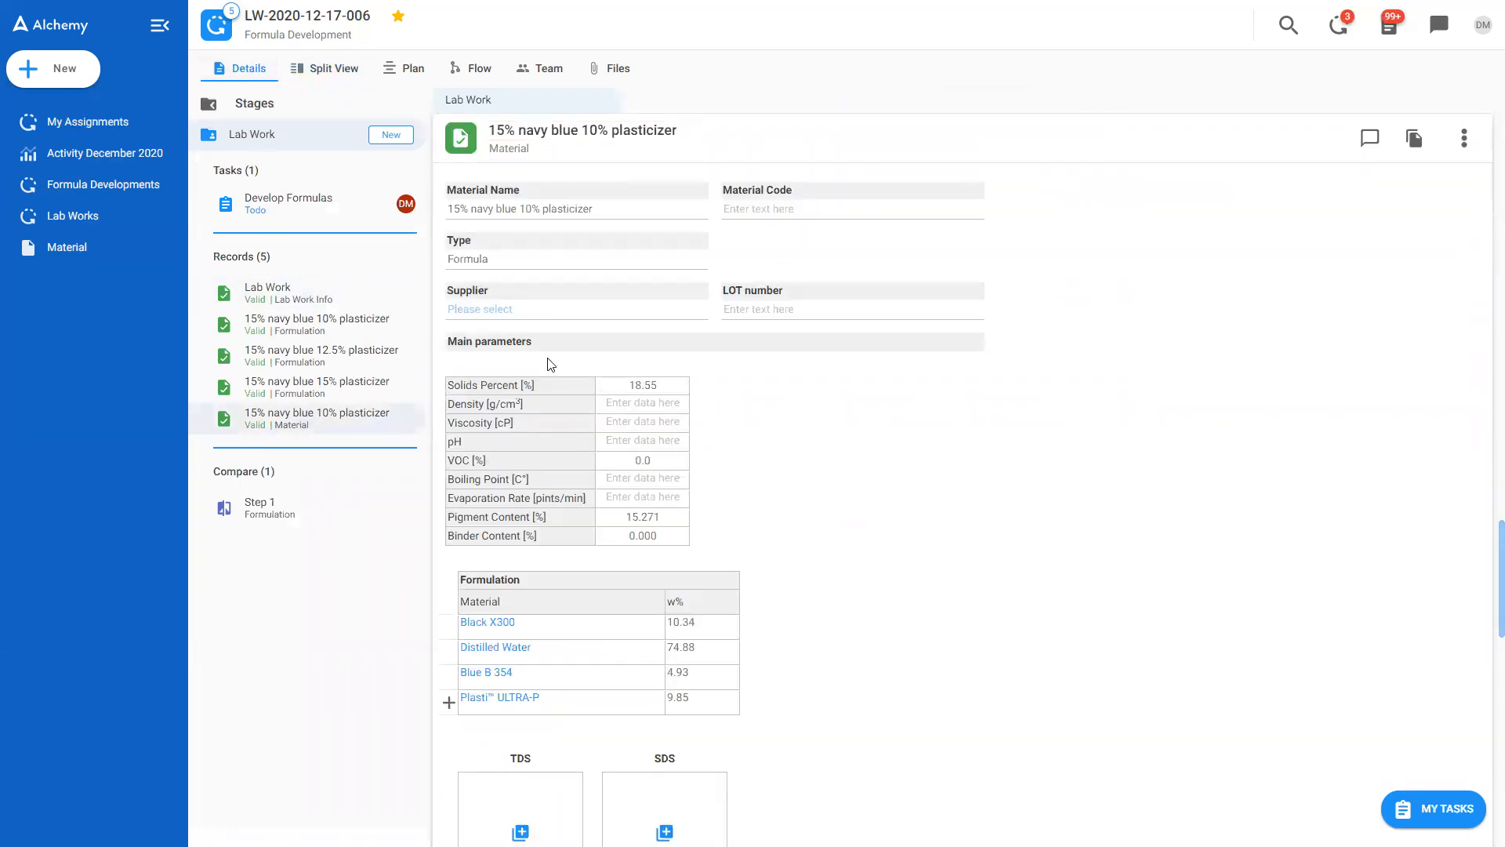
left_click(390, 135)
mouse_move(396, 187)
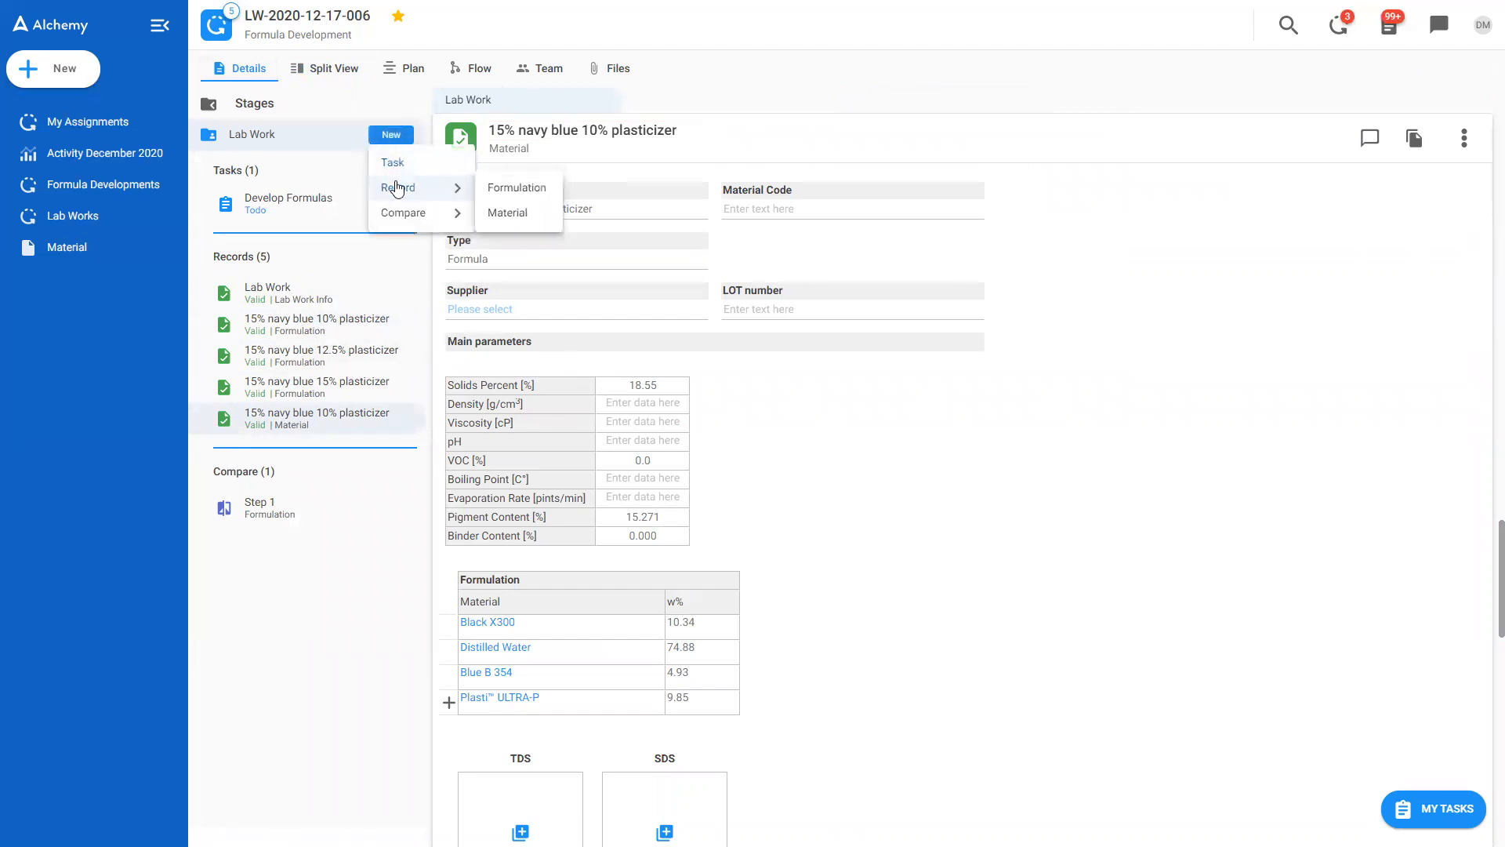
left_click(526, 188)
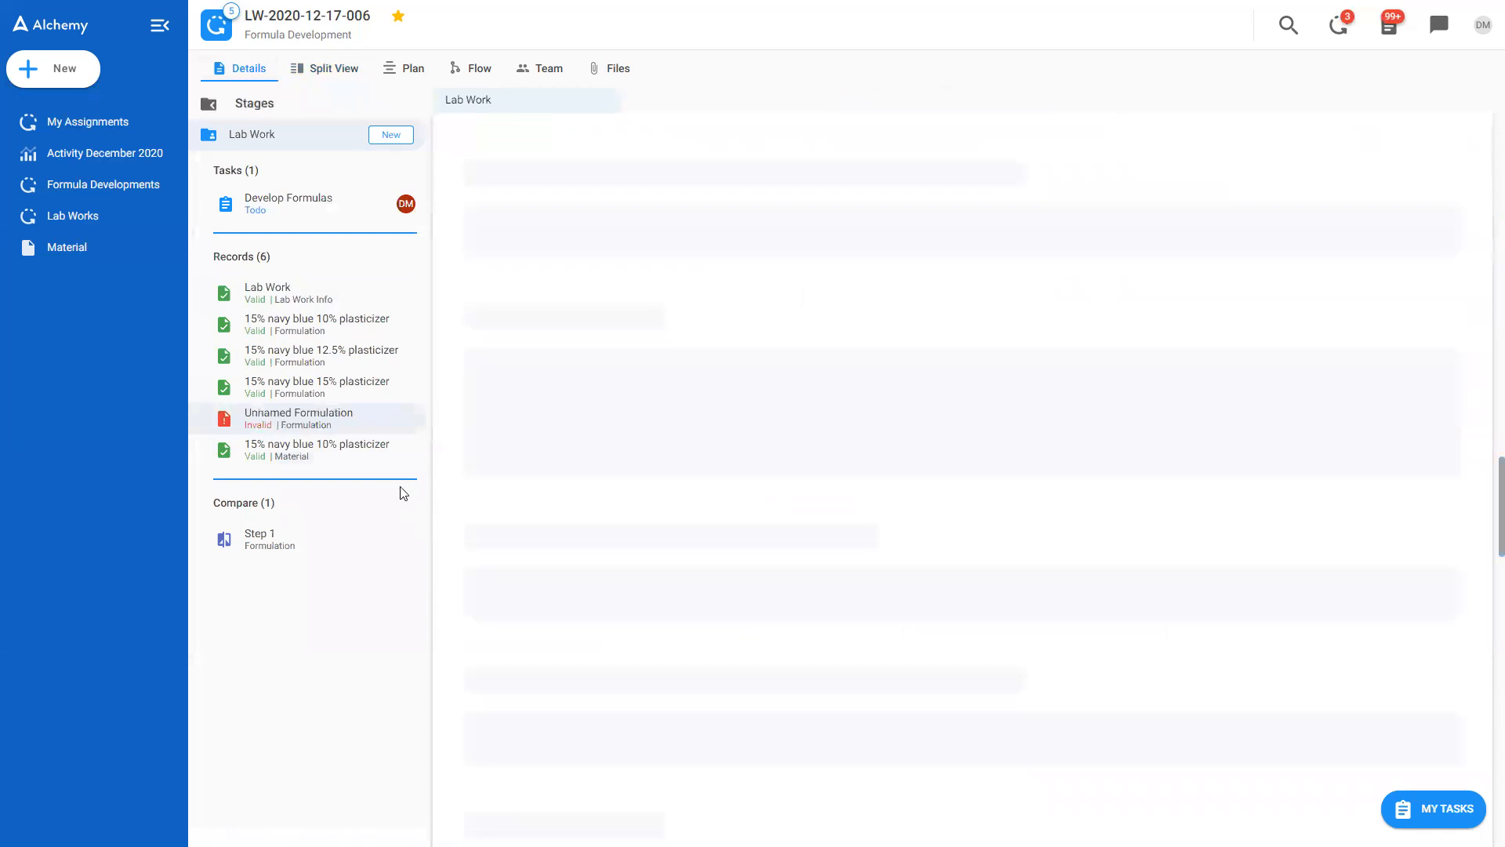
left_click(591, 210)
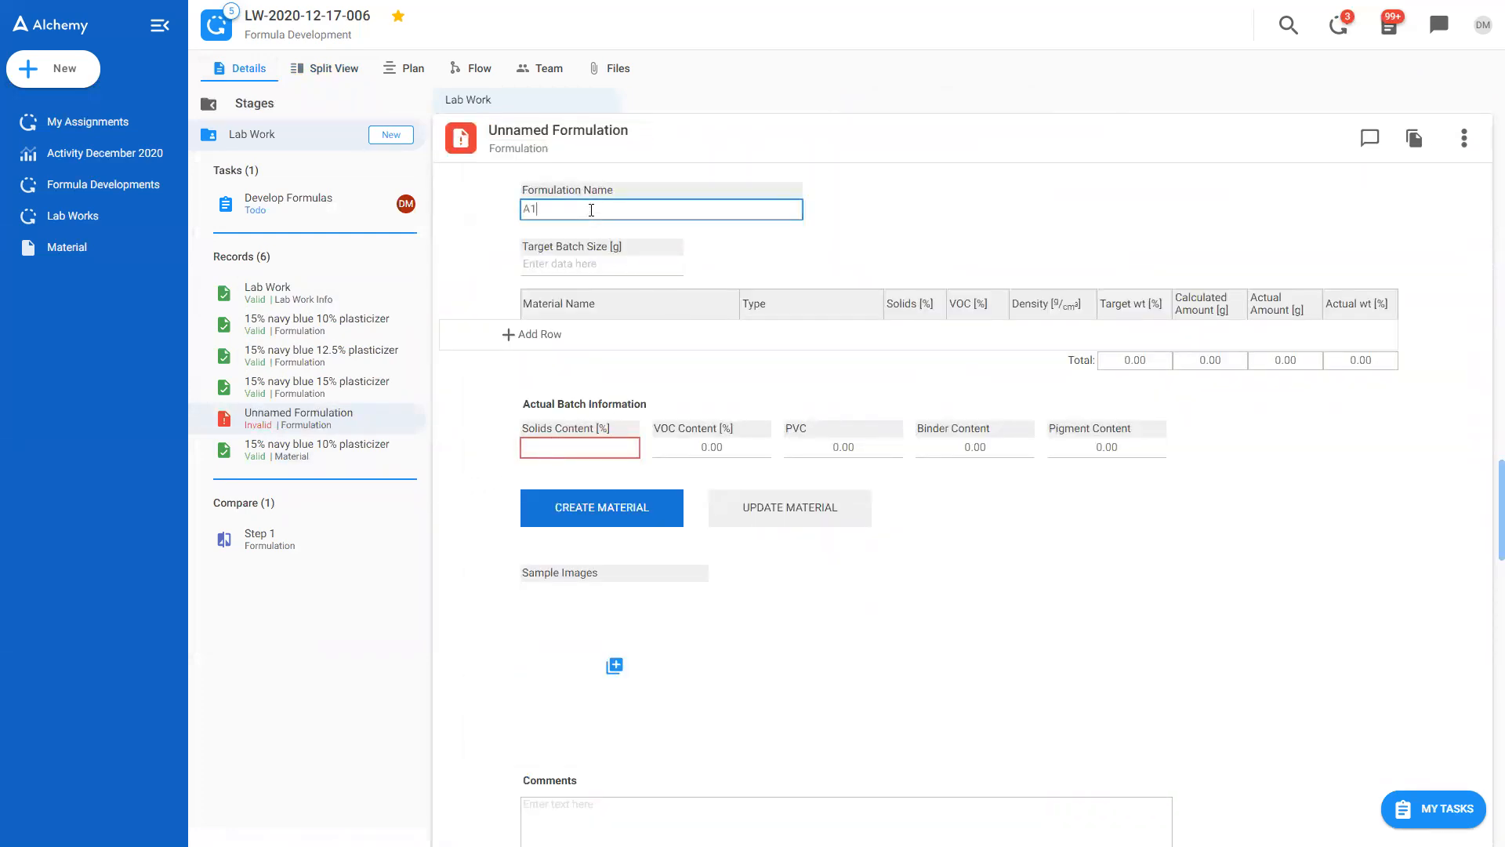
left_click(947, 272)
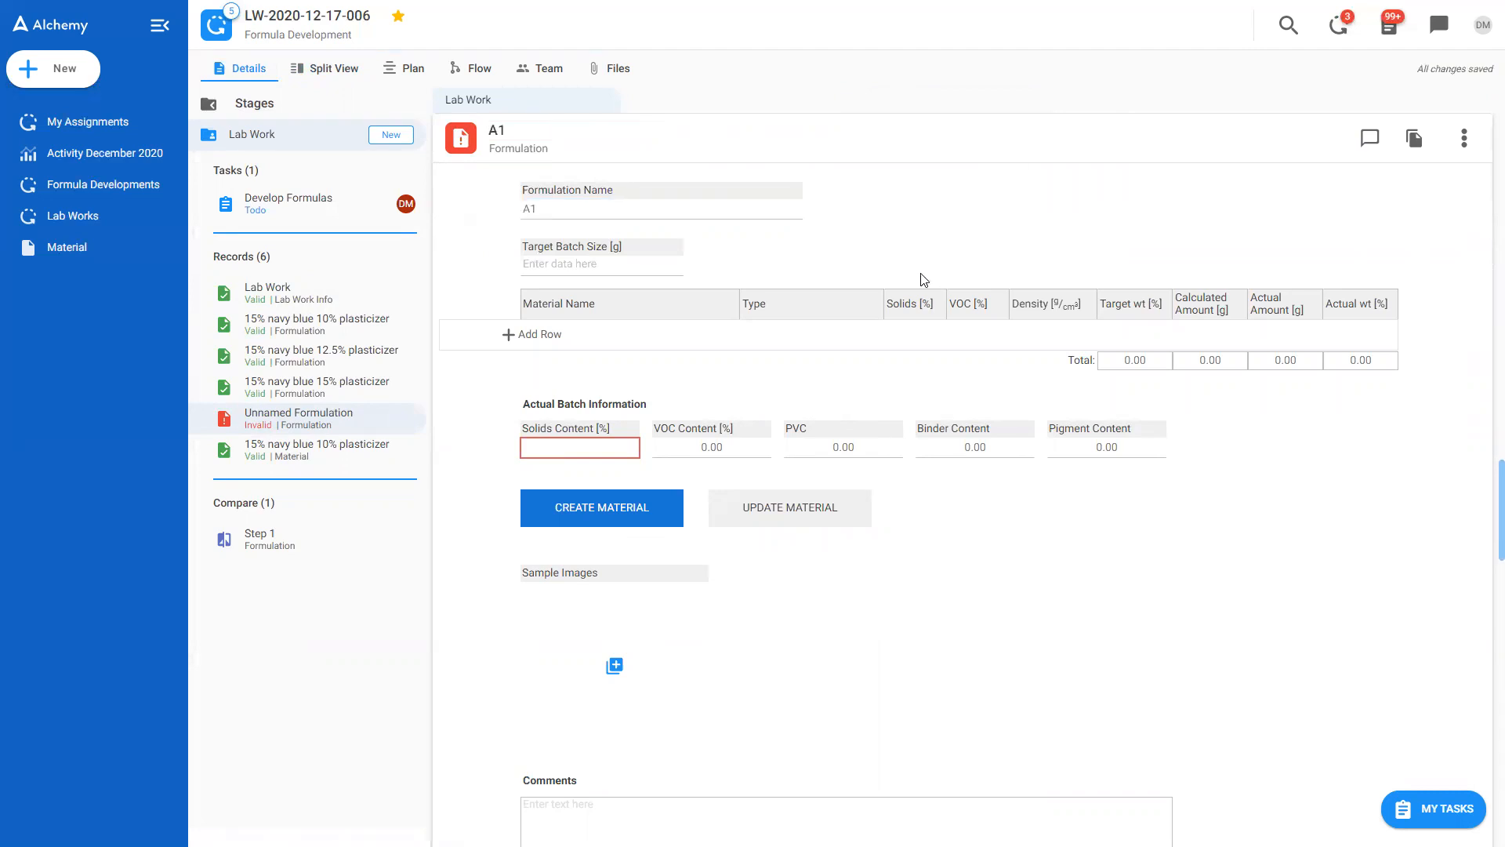
left_click(568, 263)
type("10")
Step: Add the materials 15% navy blue 10% plasticizer and 60% NC Solution as two rows in formulation A1
left_click(676, 336)
left_click(527, 336)
left_click(571, 335)
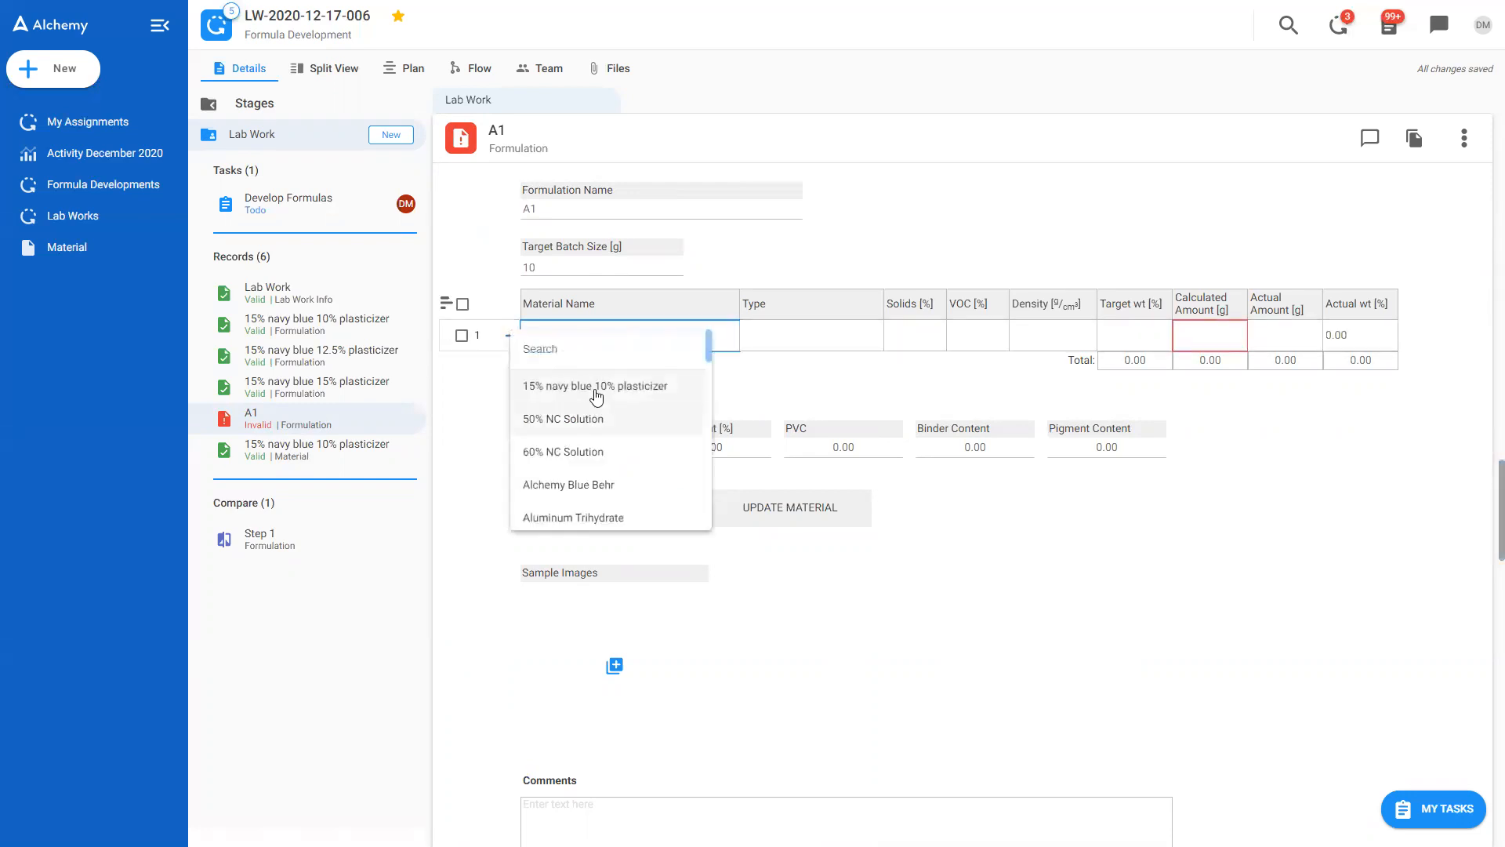
left_click(587, 387)
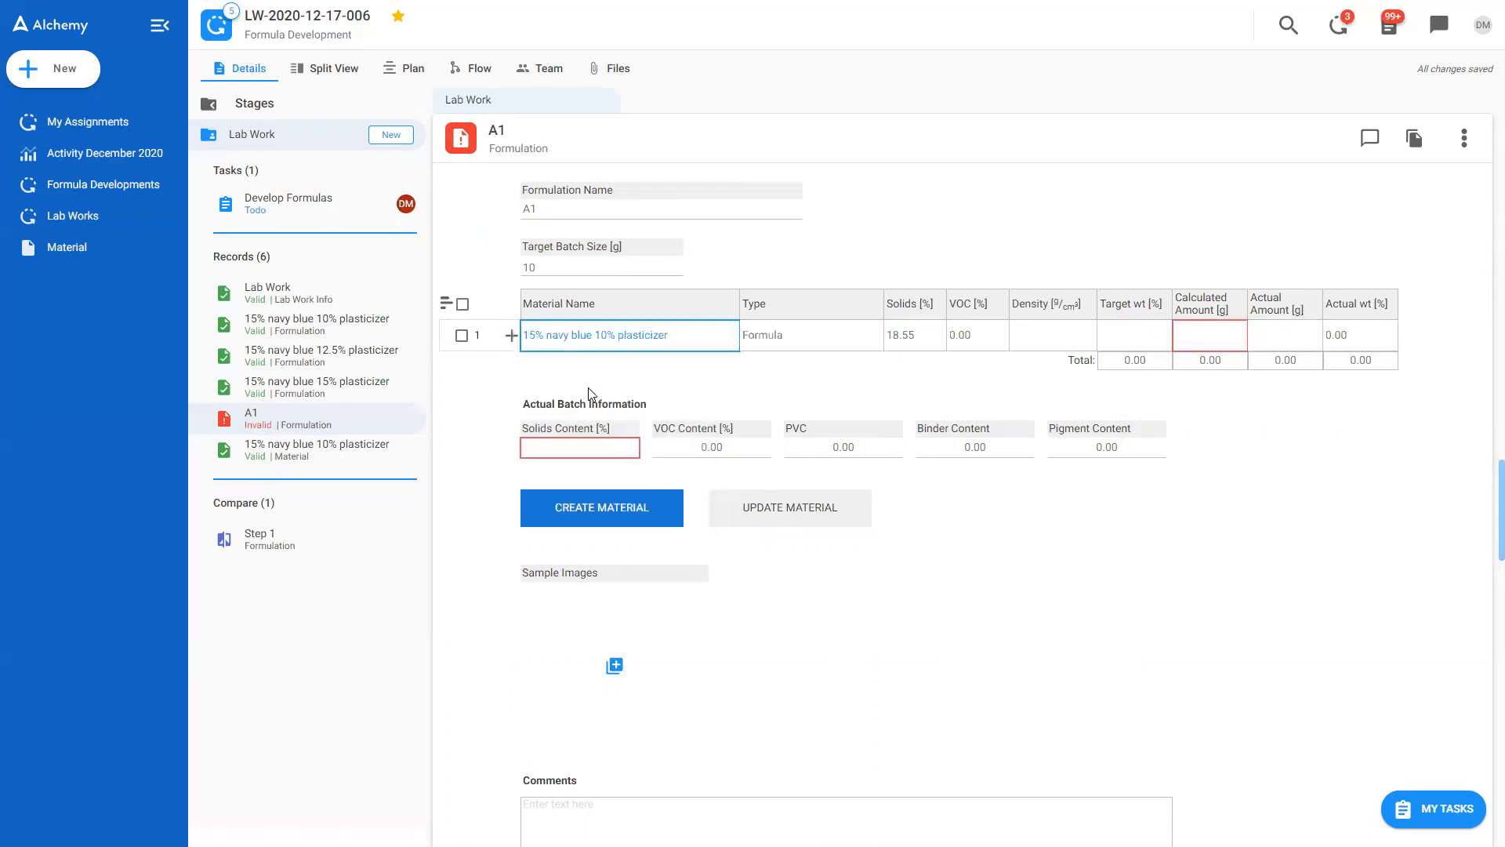
left_click(511, 335)
left_click(549, 366)
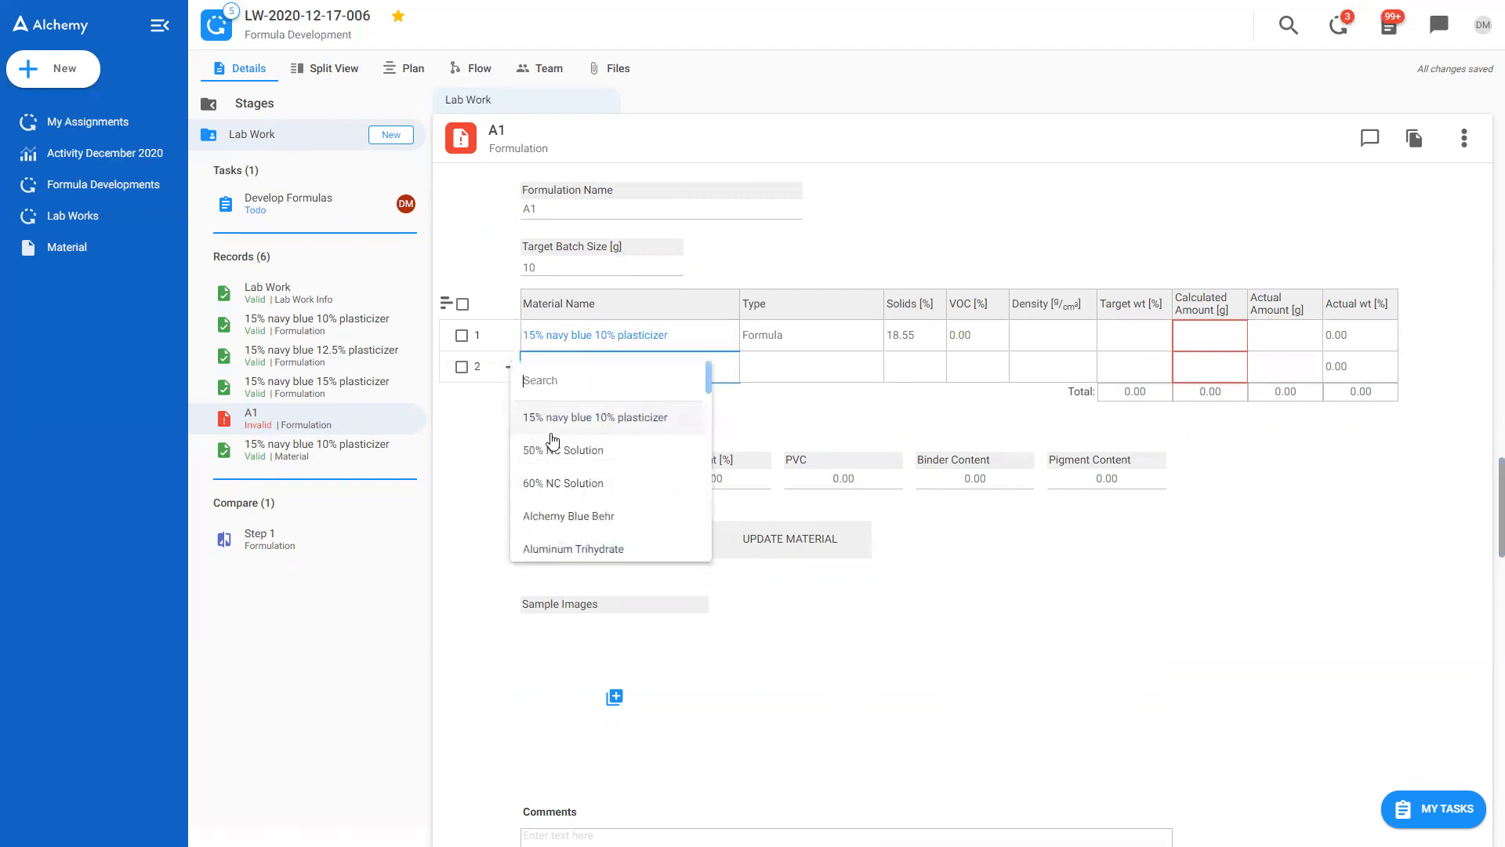
left_click(567, 481)
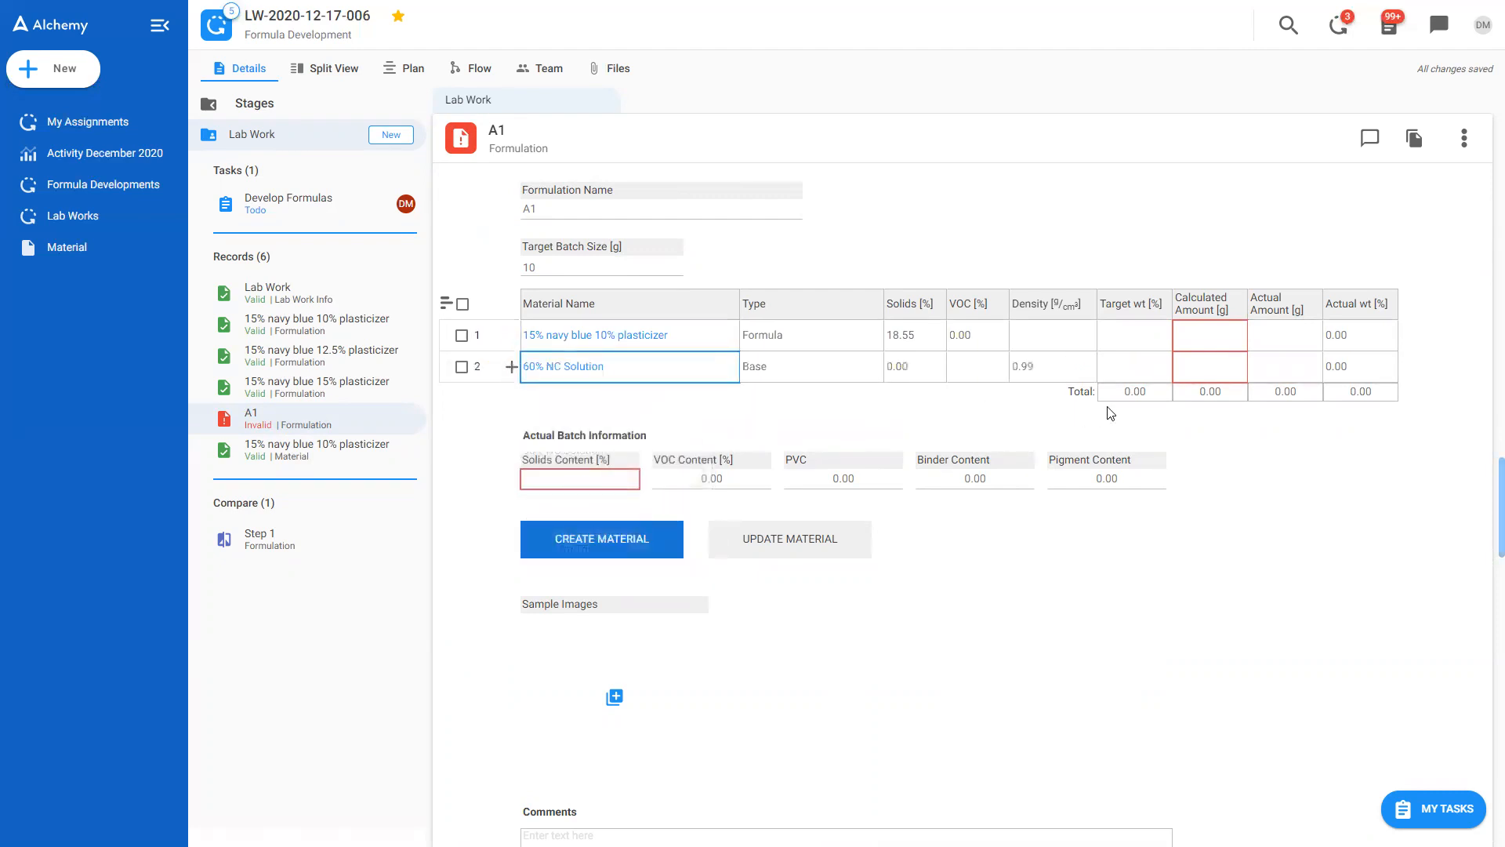
Step: Set A1's target weights to 20% for 15% navy blue 10% plasticizer and 80% for 60% NC Solution
left_click(1118, 338)
type("20")
left_click(1131, 376)
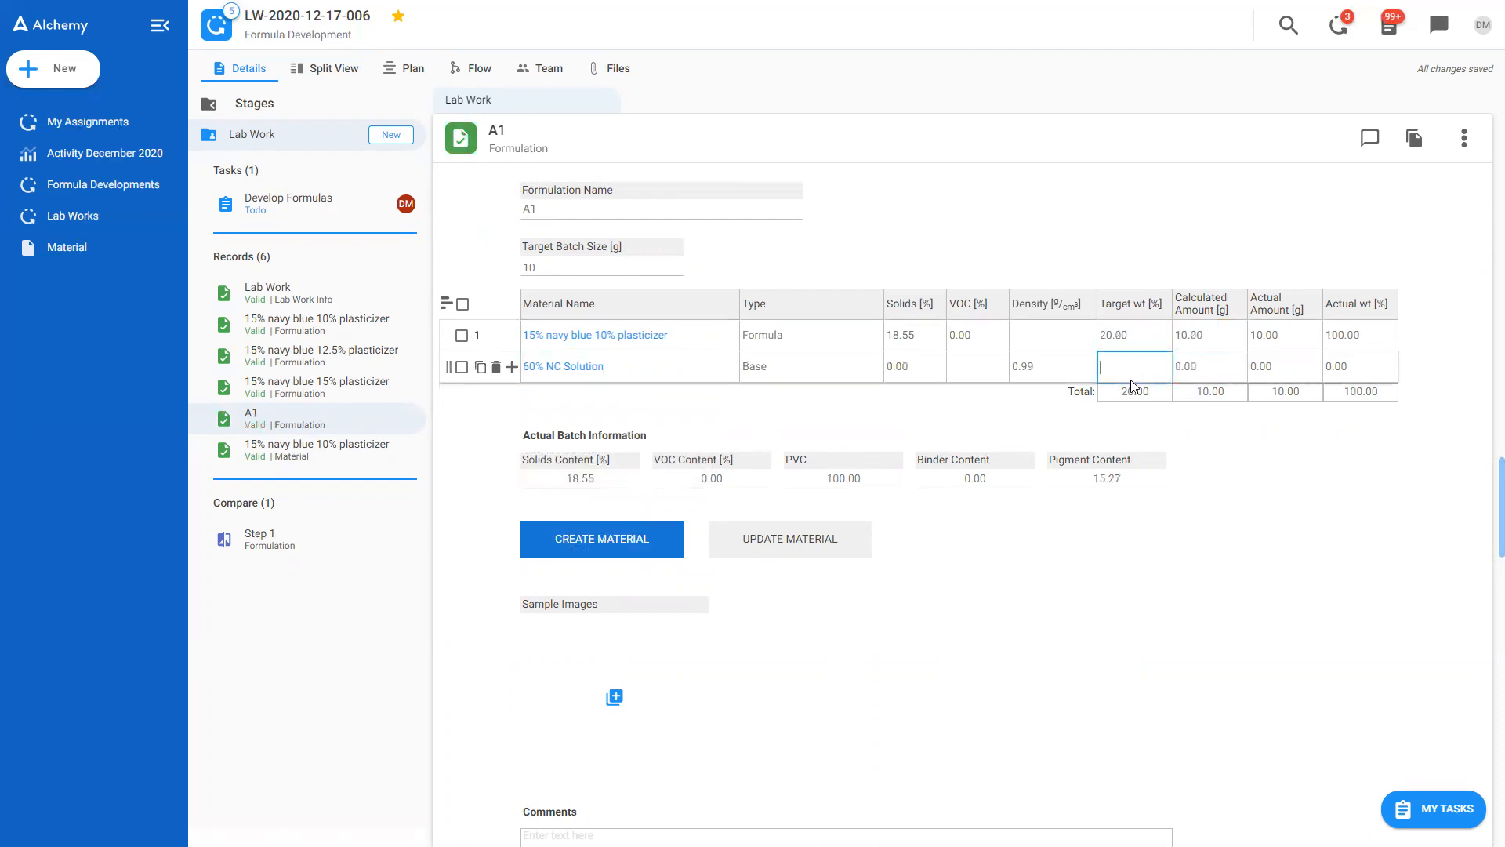
type("80")
key("Return")
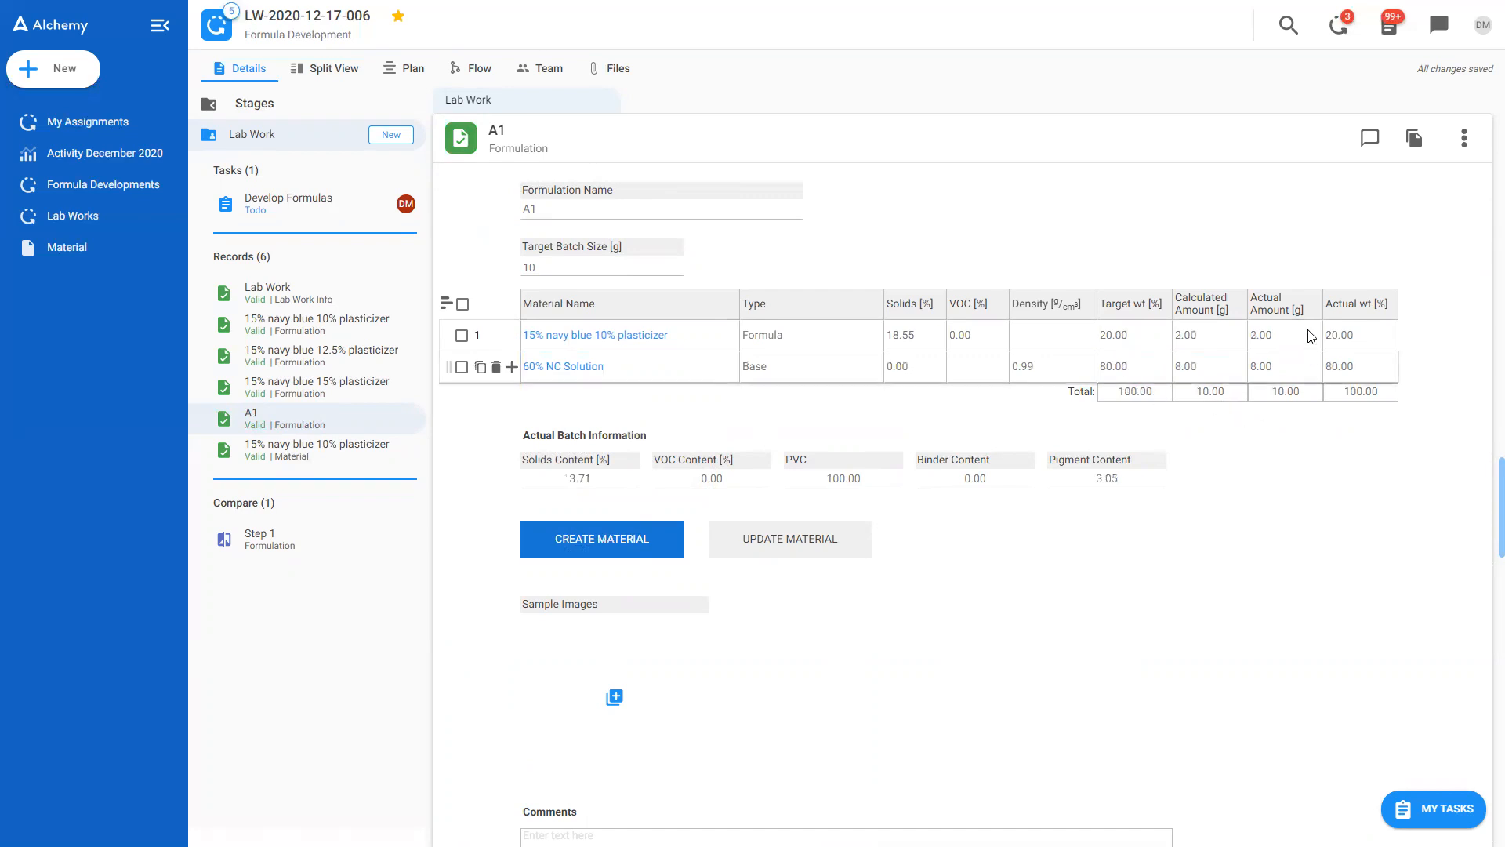
Step: Try an actual amount of 3 g for A1's 15% navy blue 10% plasticizer row, then restore it to 2 g
left_click(1265, 335)
type("3")
key("Return")
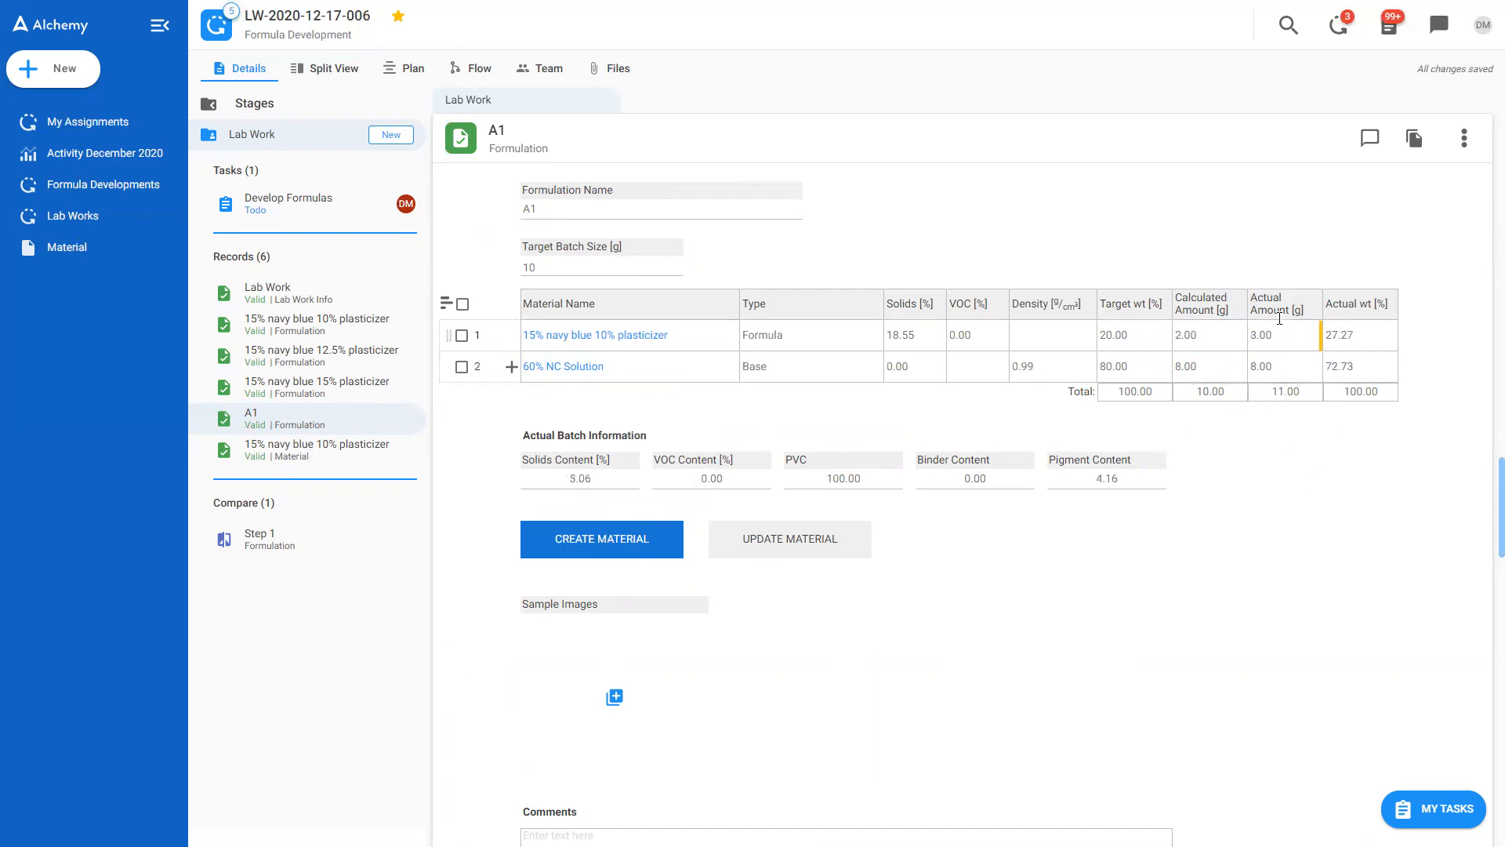
mouse_move(1292, 346)
left_click(1228, 342)
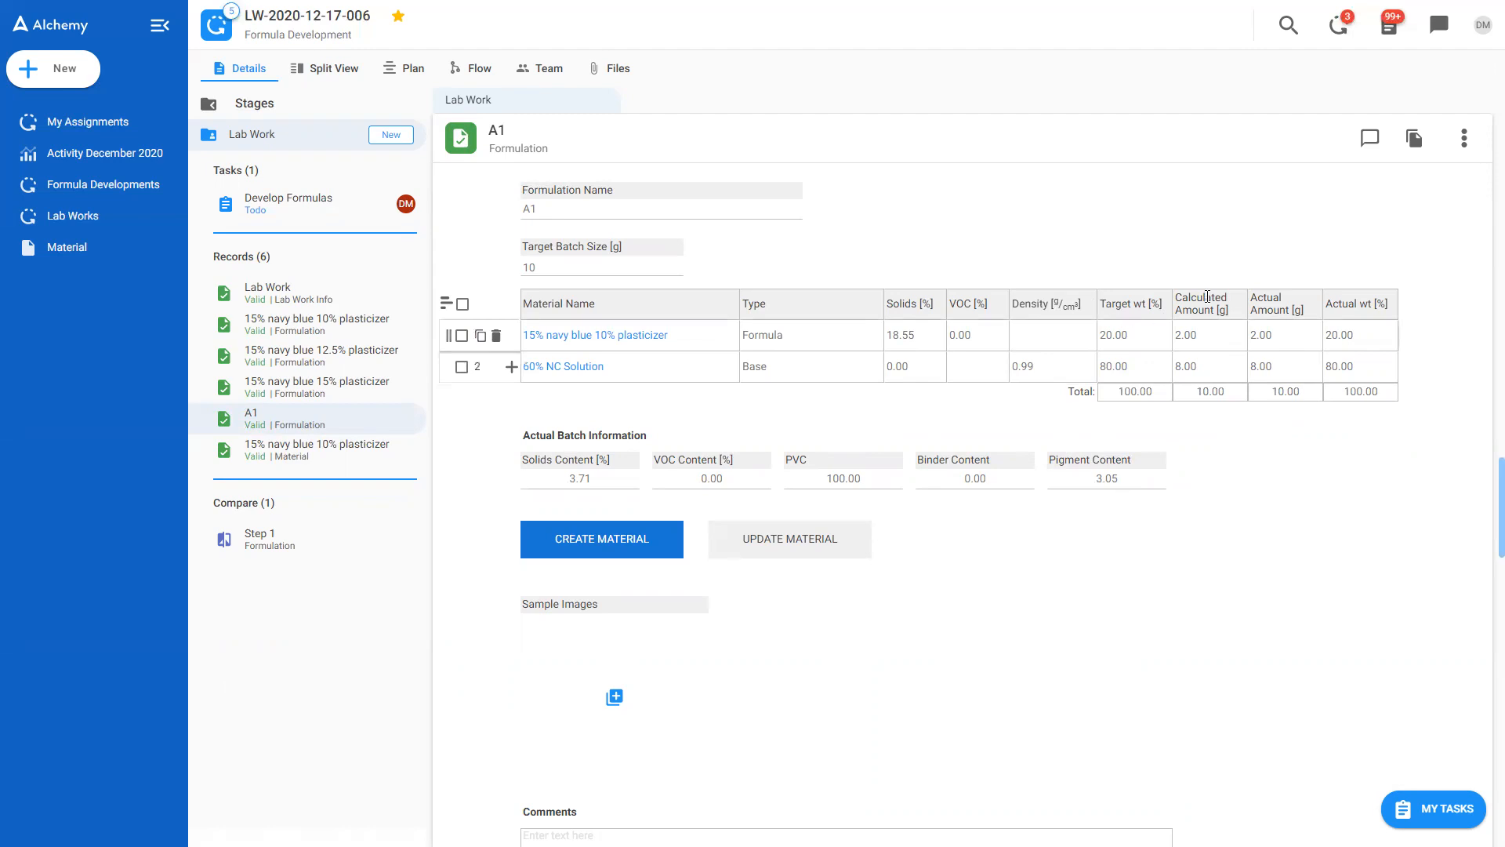
Step: Duplicate formulation A1 as A2 with target weights of 22.5% 15% navy blue 10% plasticizer and 77.5% 60% NC Solution
left_click(1410, 147)
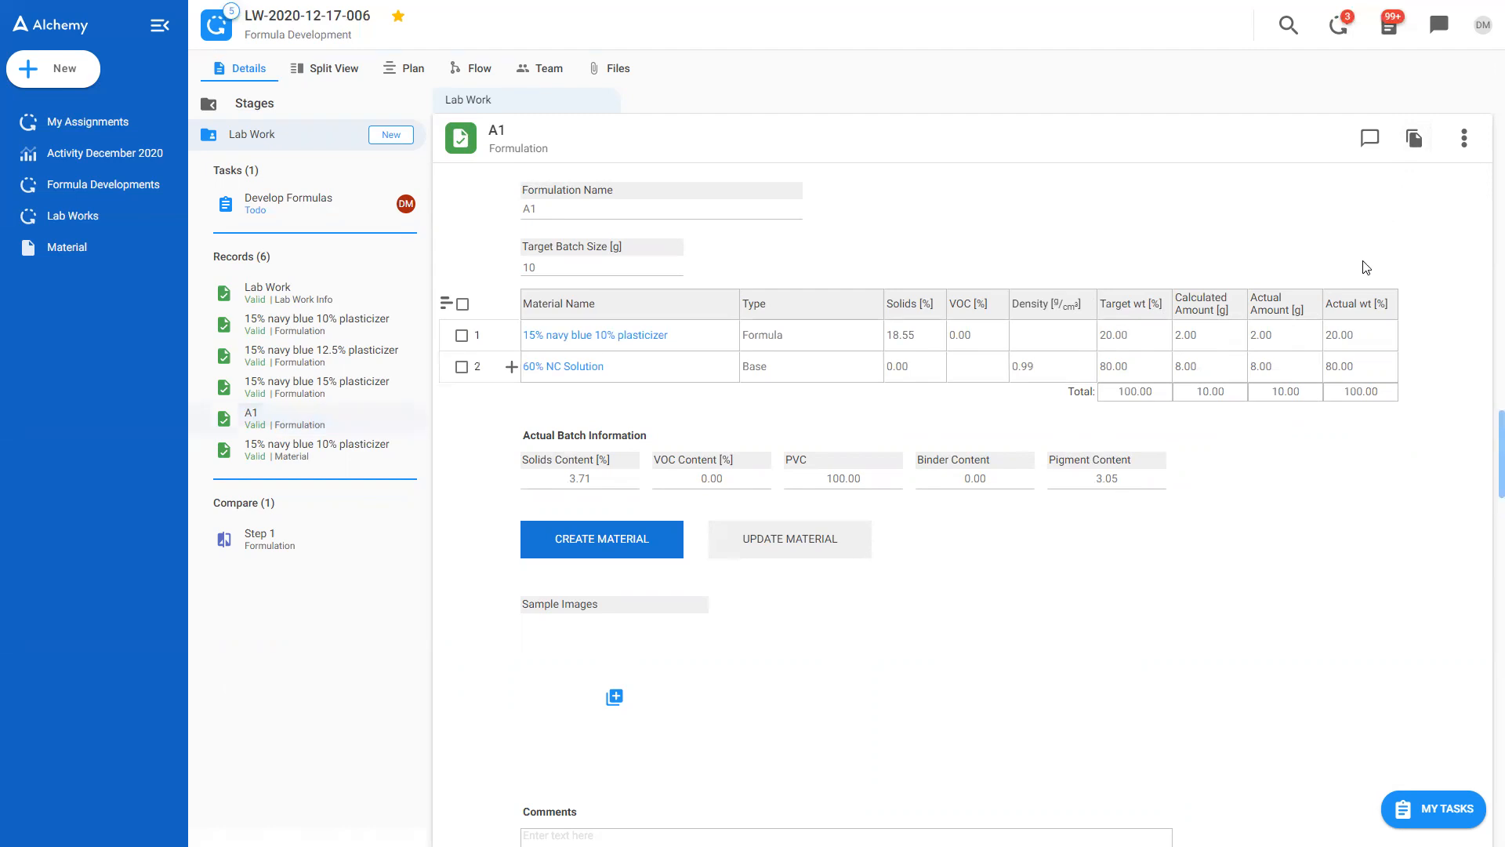
left_click(552, 208)
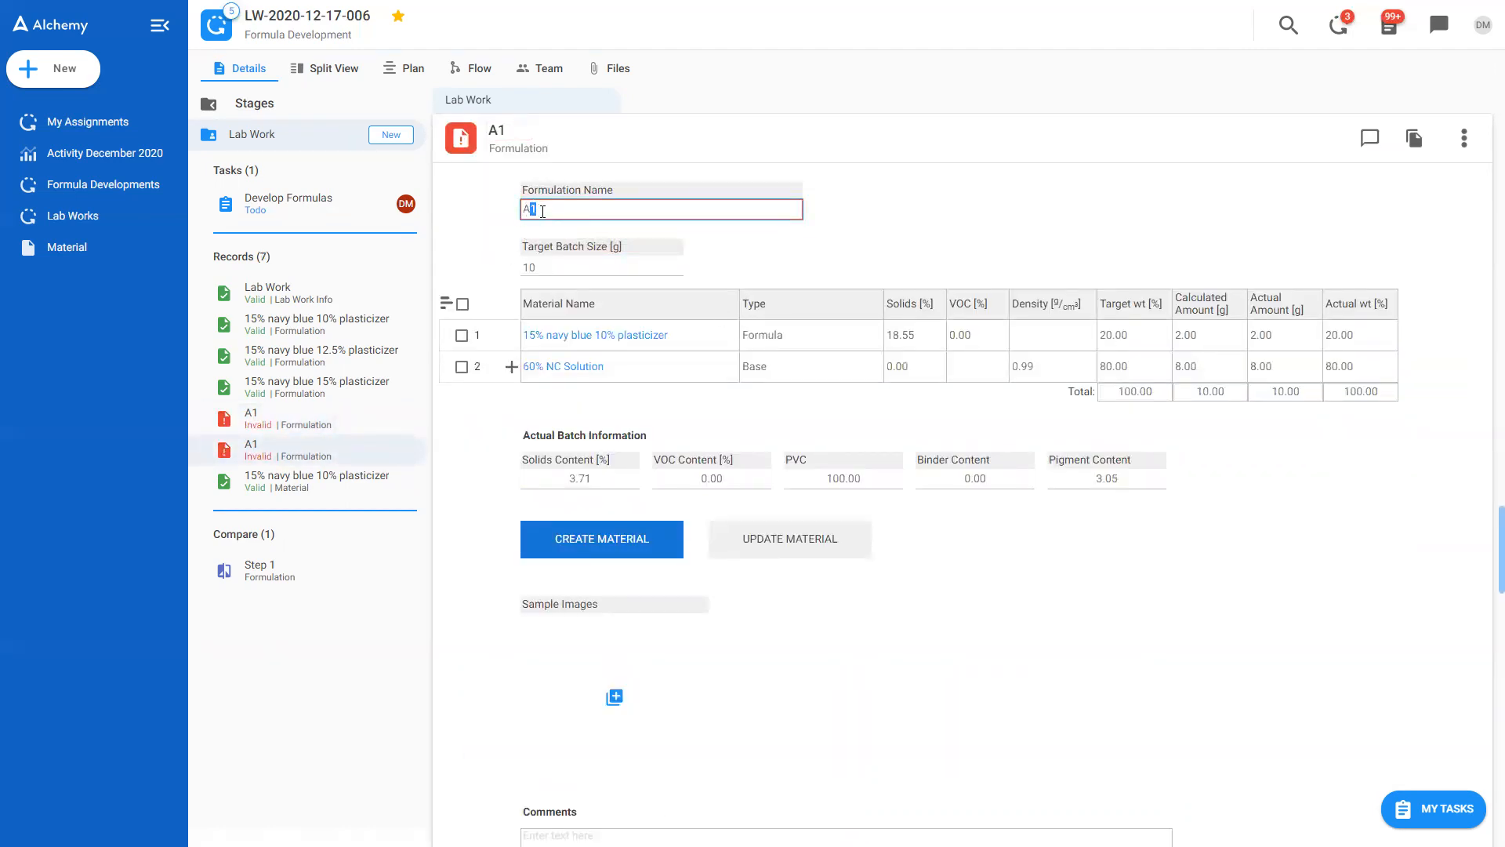
left_click(1116, 335)
type("22.5")
left_click(1129, 366)
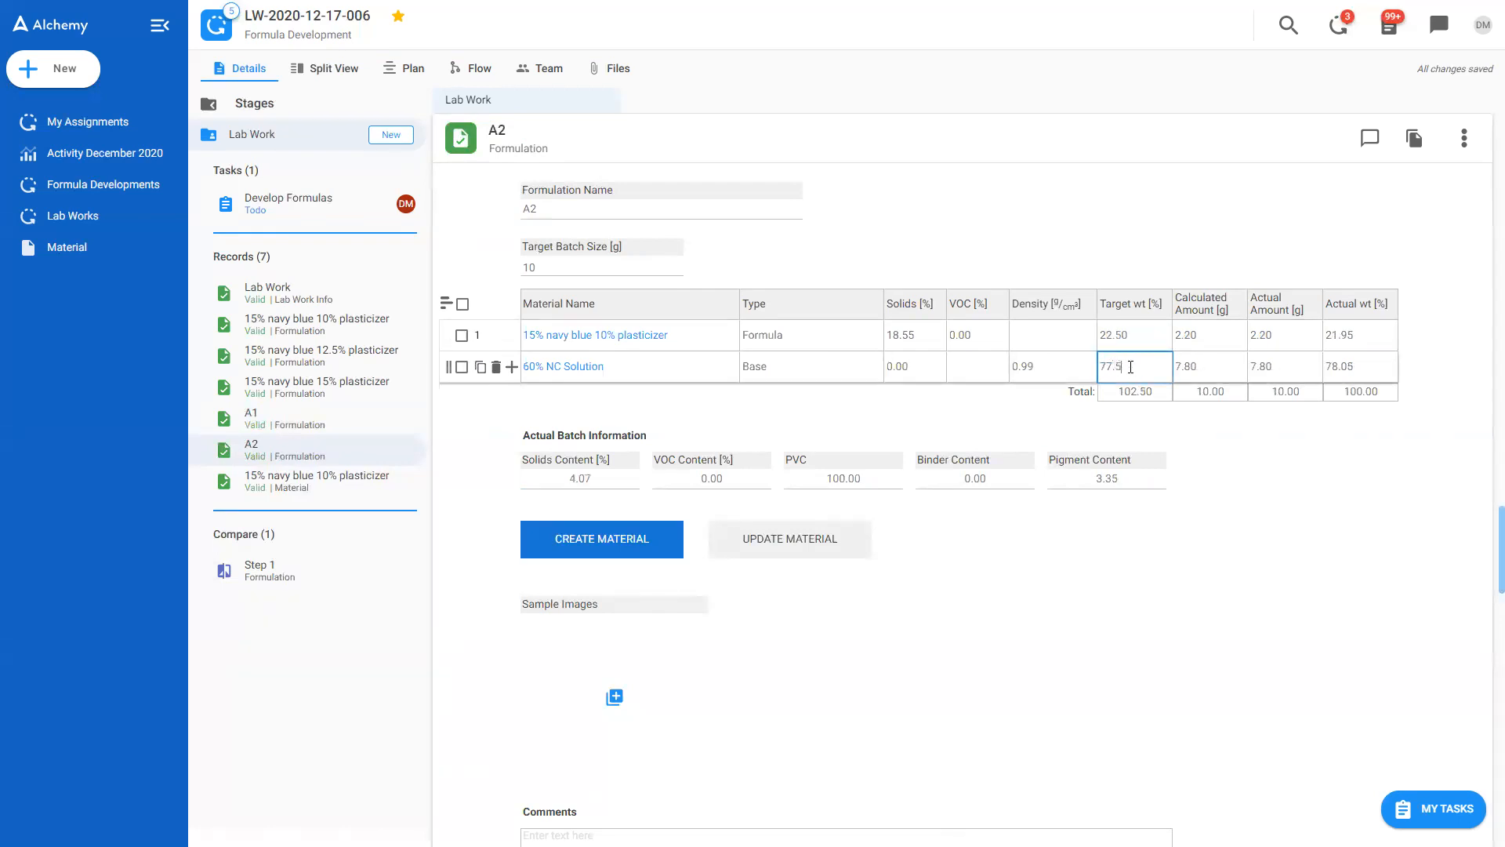
left_click(1302, 578)
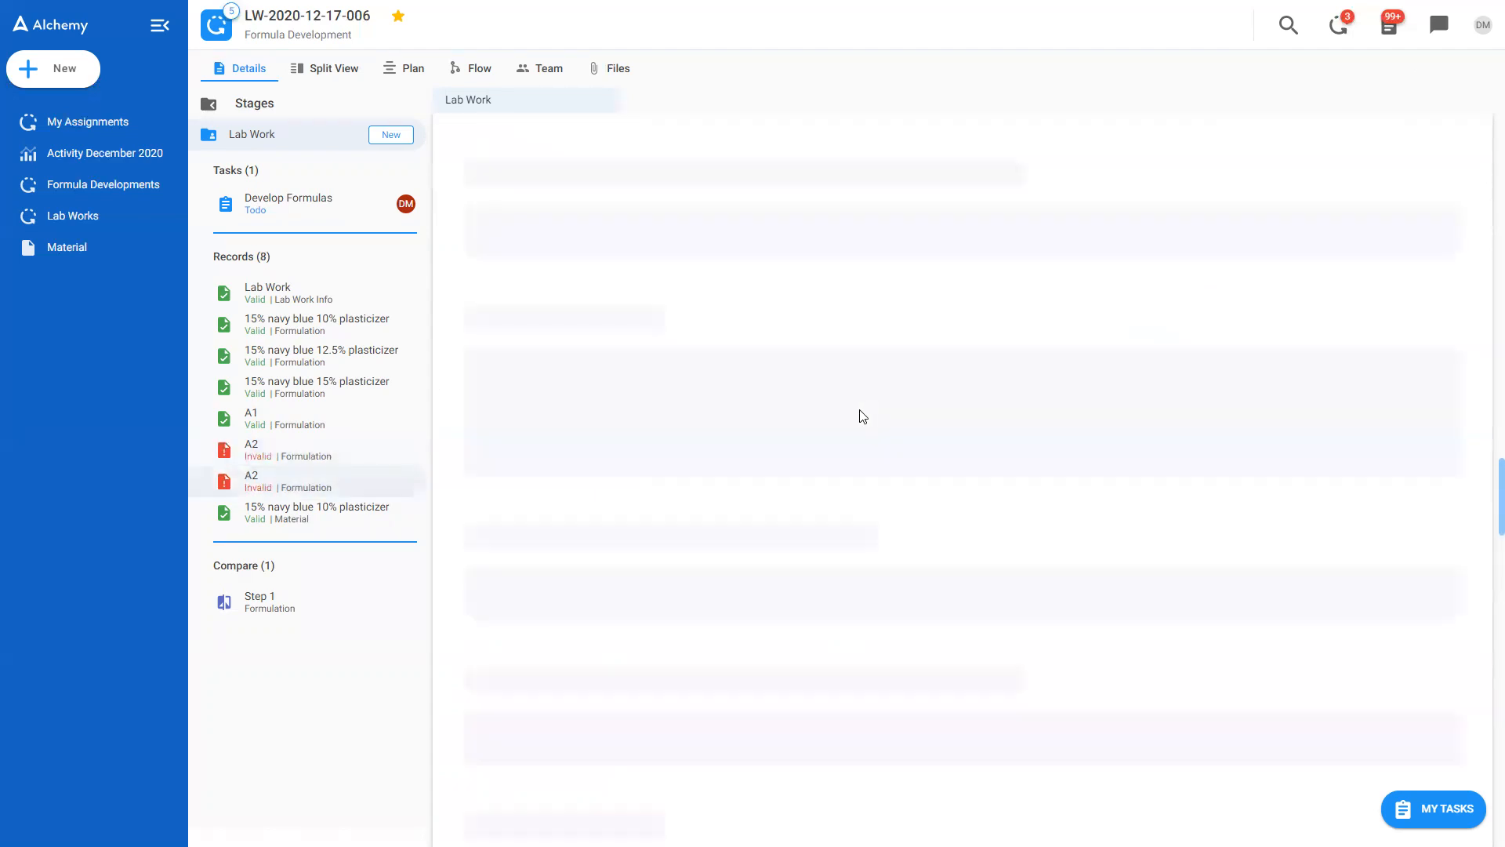
Step: Duplicate formulation A2 as A3 with target weights of 25% 15% navy blue 10% plasticizer and 75% 60% NC Solution
left_click_drag(531, 210, 571, 201)
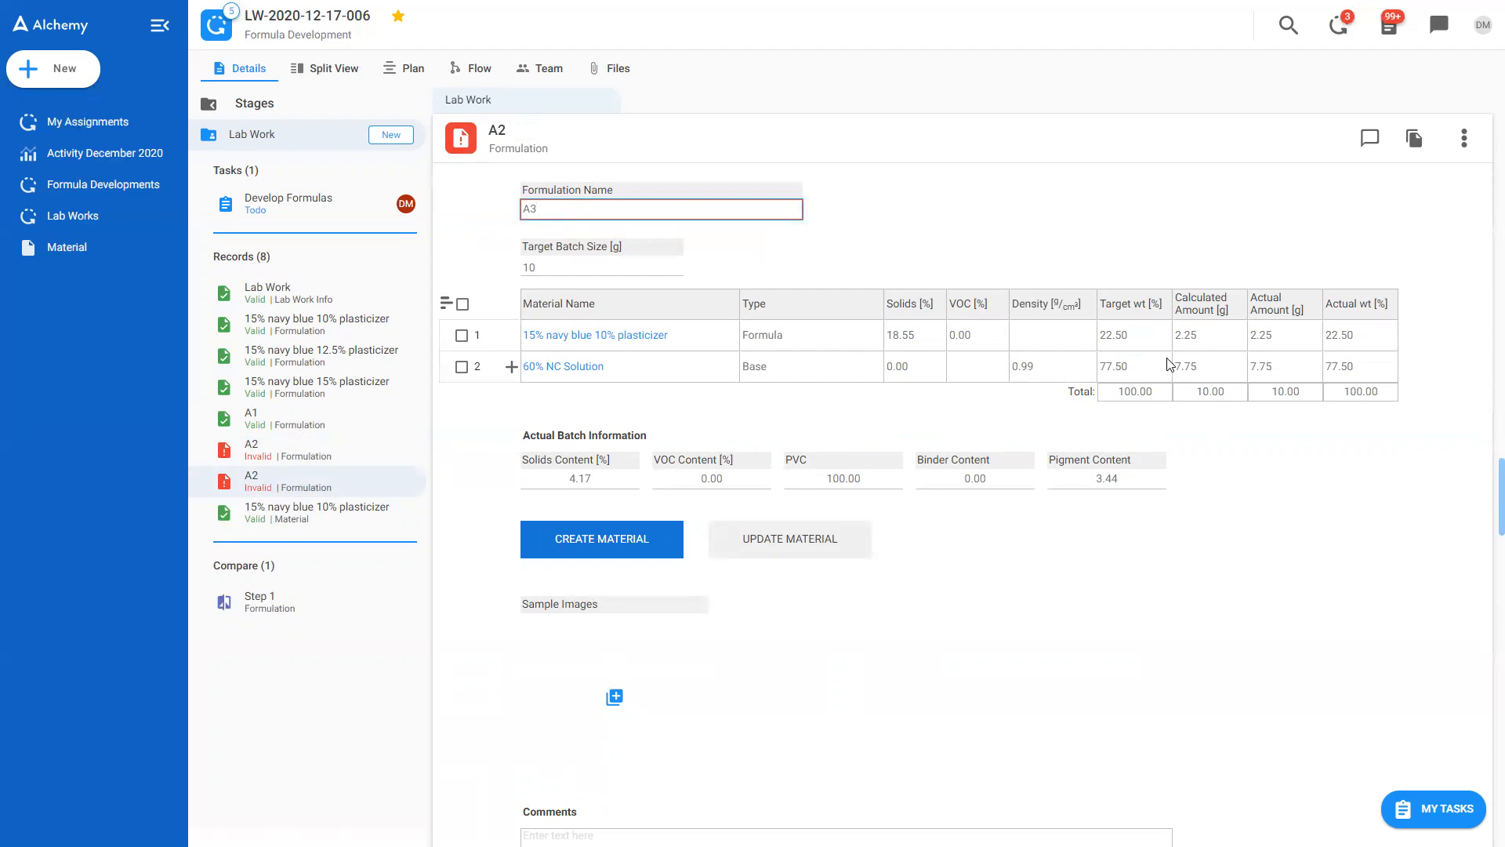
left_click(1121, 335)
type("25")
left_click(1119, 366)
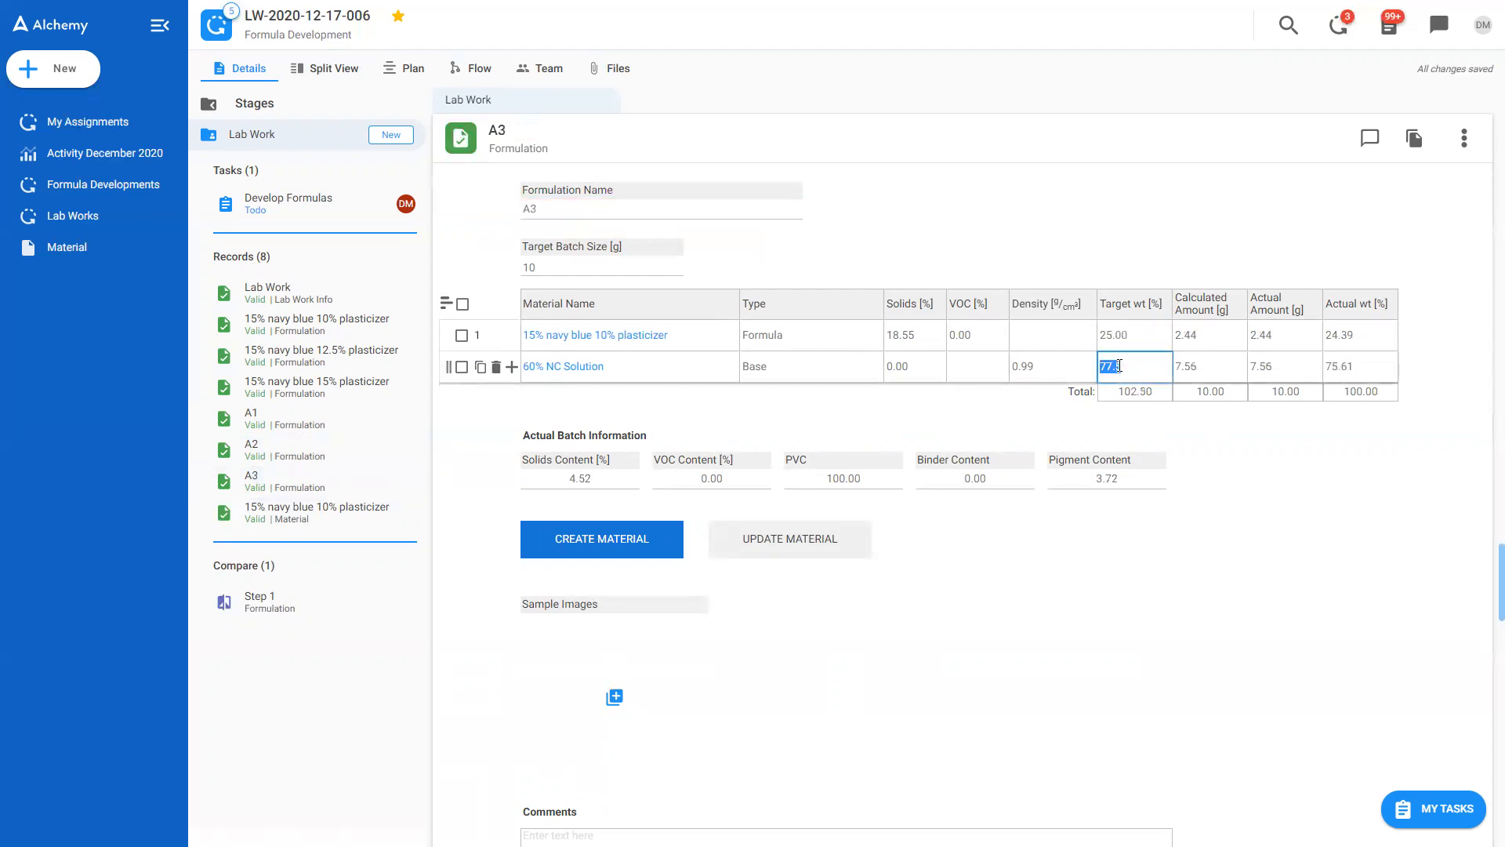
type("75")
left_click(1367, 644)
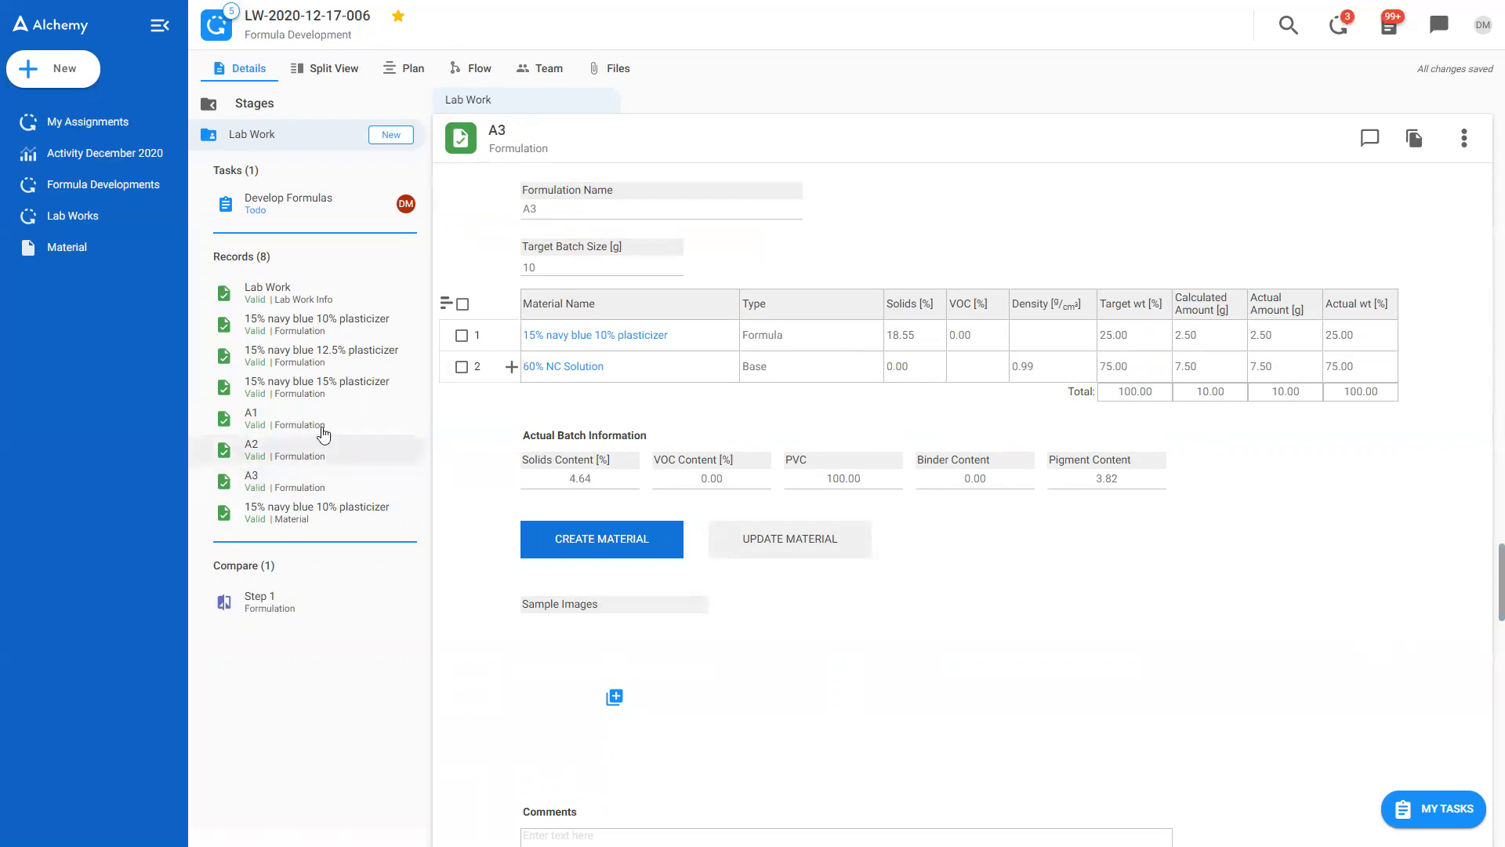
Step: Review the formulations A1, A2 and A3 and the existing Step 1 comparison
left_click(273, 434)
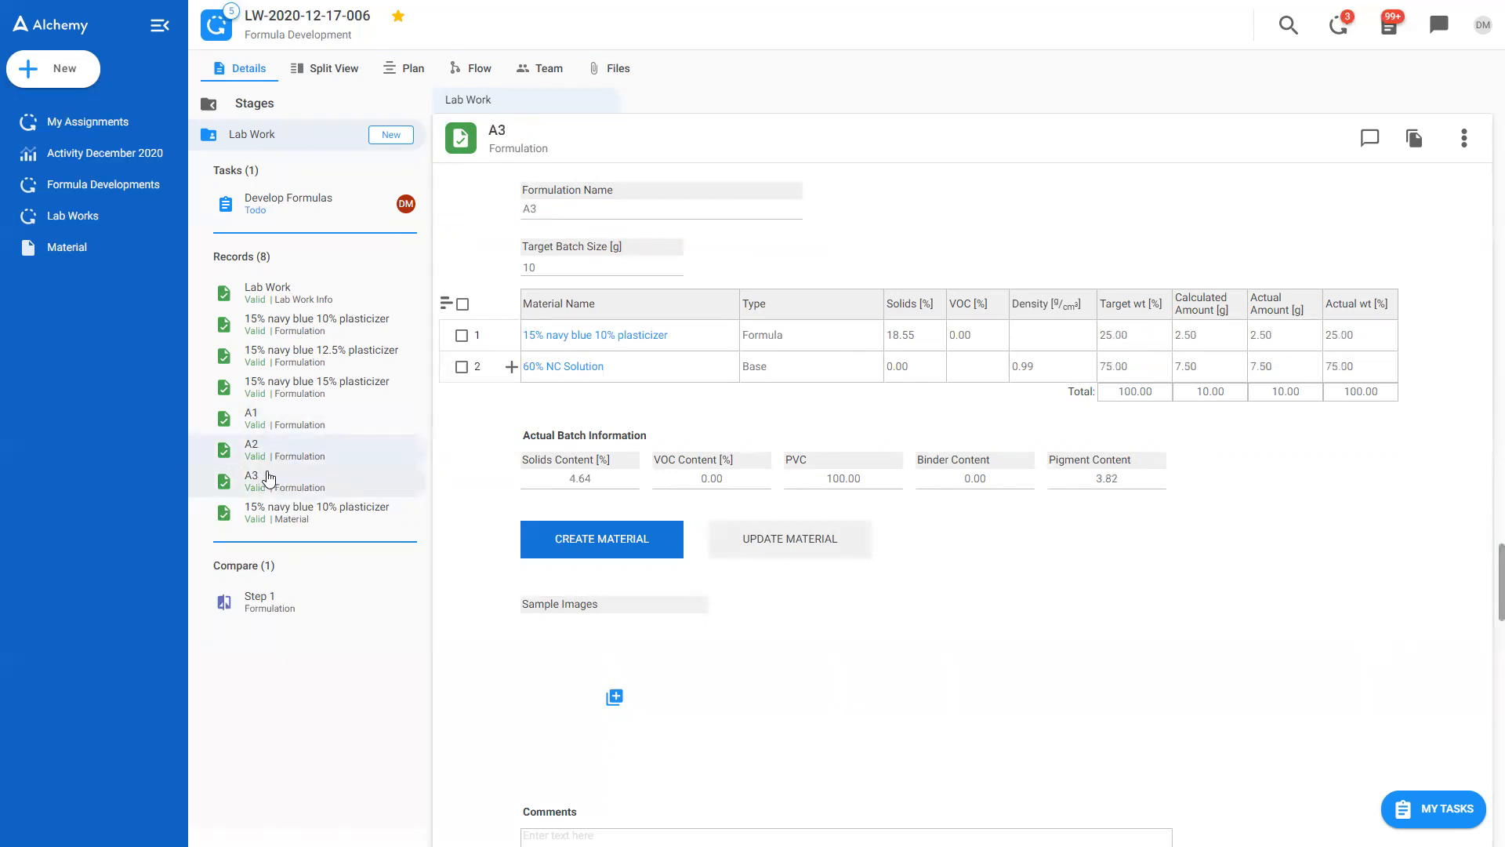
left_click(269, 464)
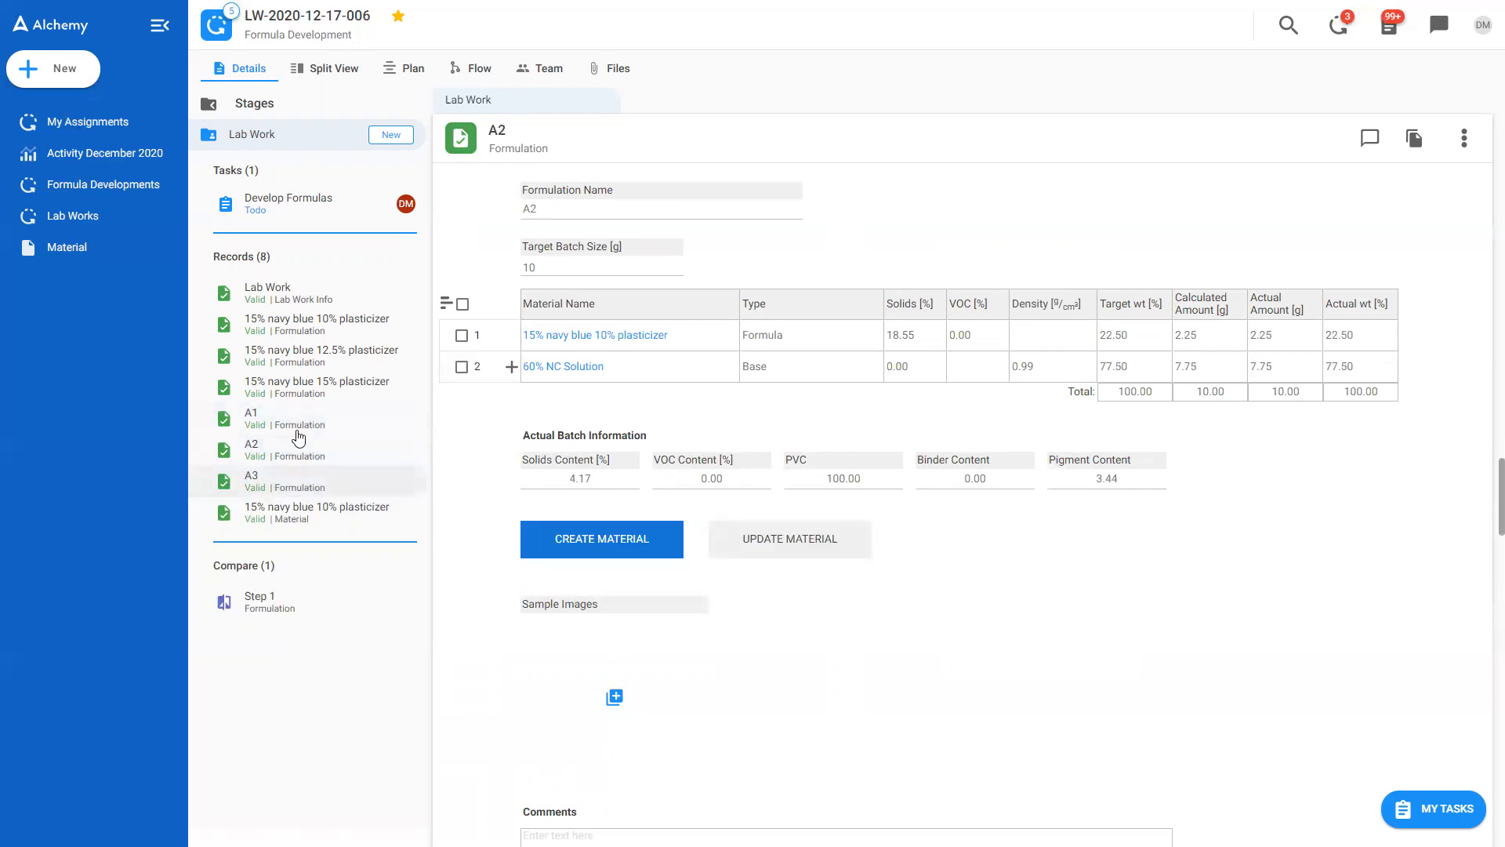
left_click(267, 480)
left_click(271, 610)
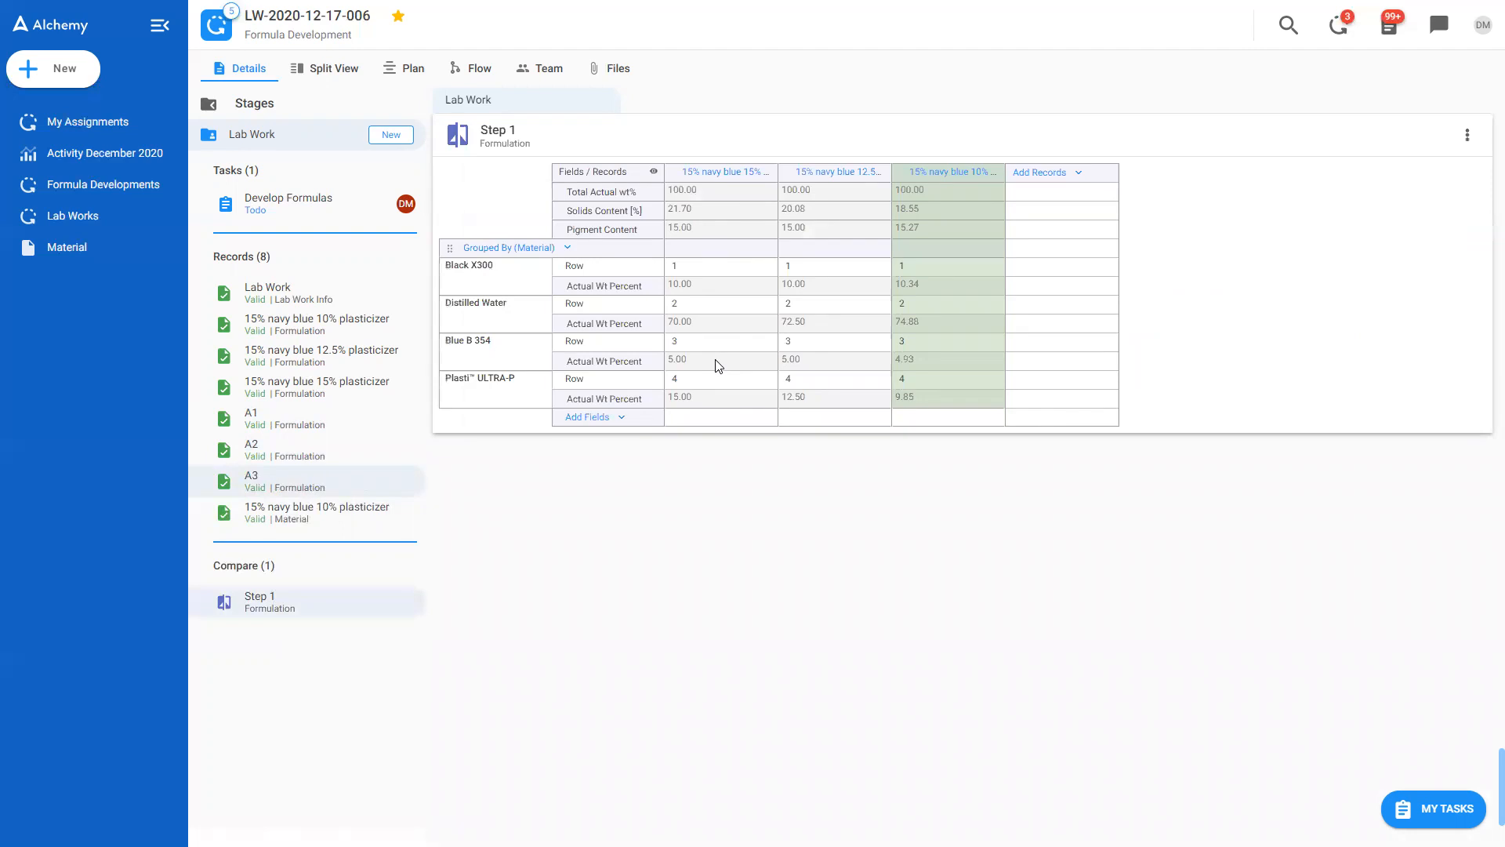
Step: Add a second formulation comparison to the Lab Work stage
left_click(398, 143)
mouse_move(403, 219)
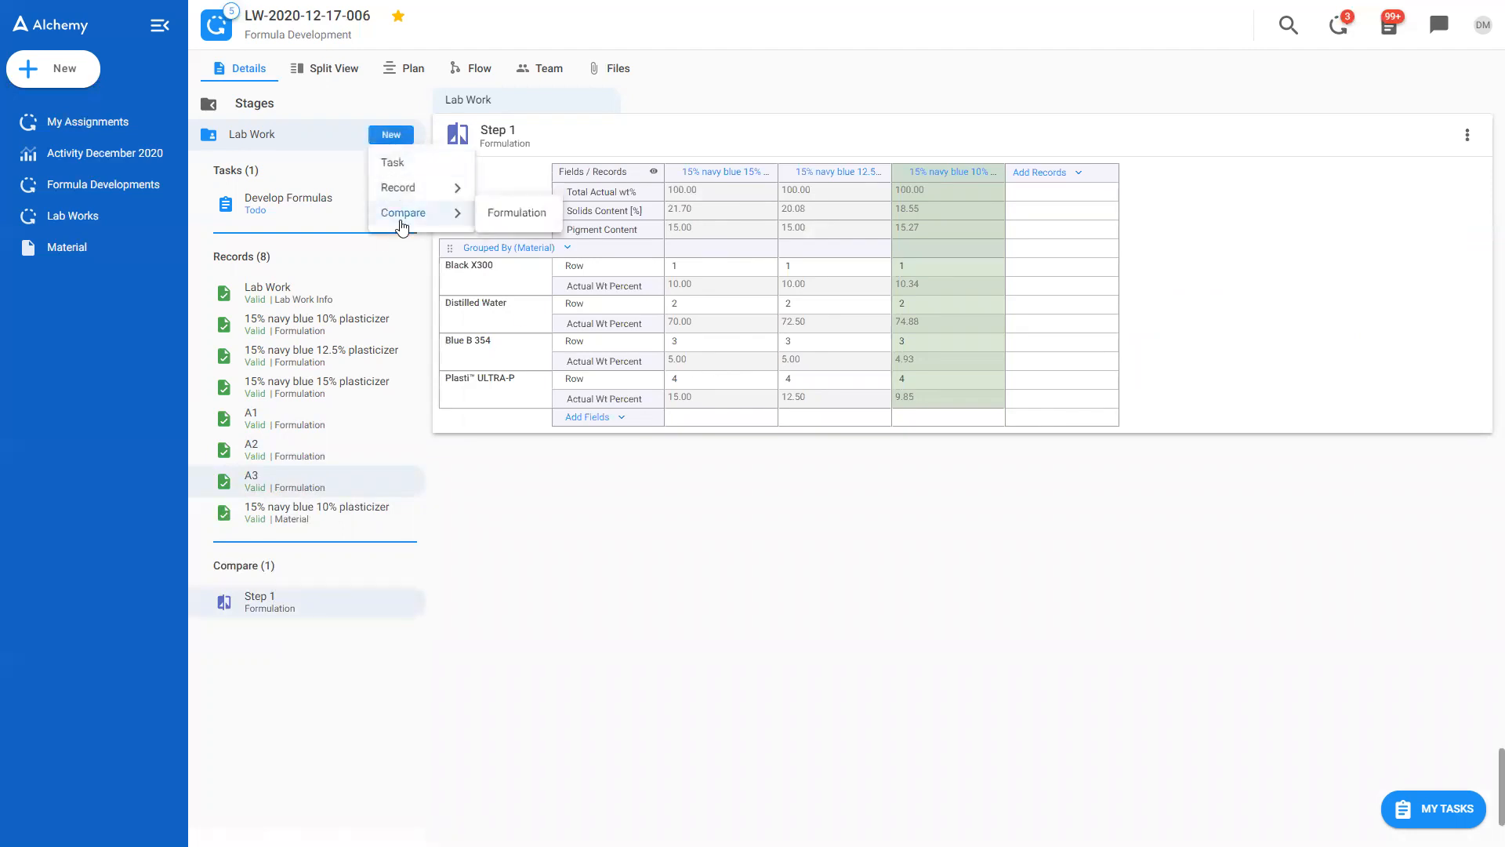
left_click(500, 219)
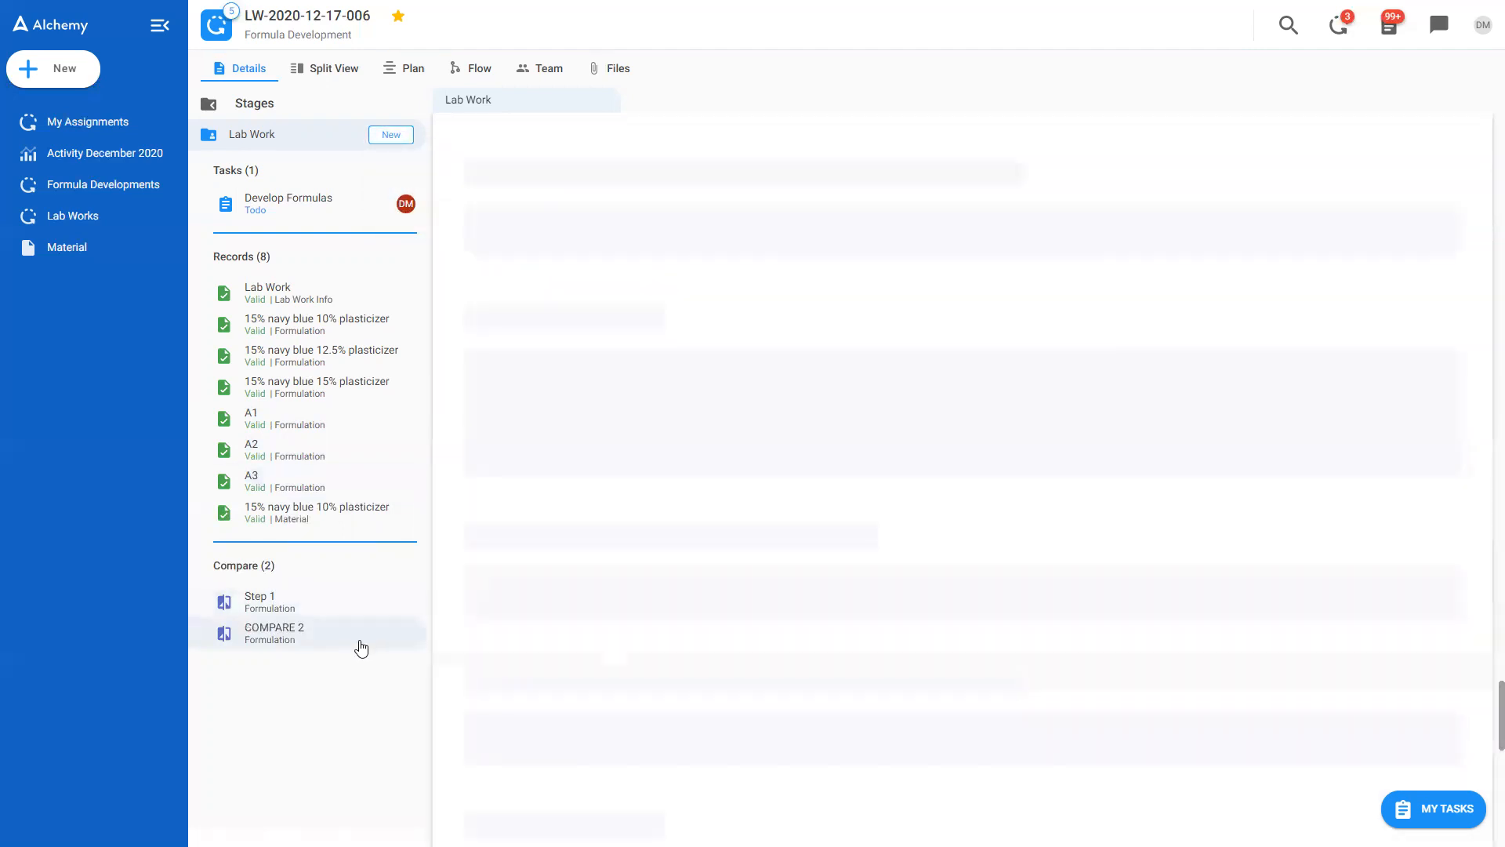
Step: Rename the new formulation comparison as Step 2
left_click(536, 129)
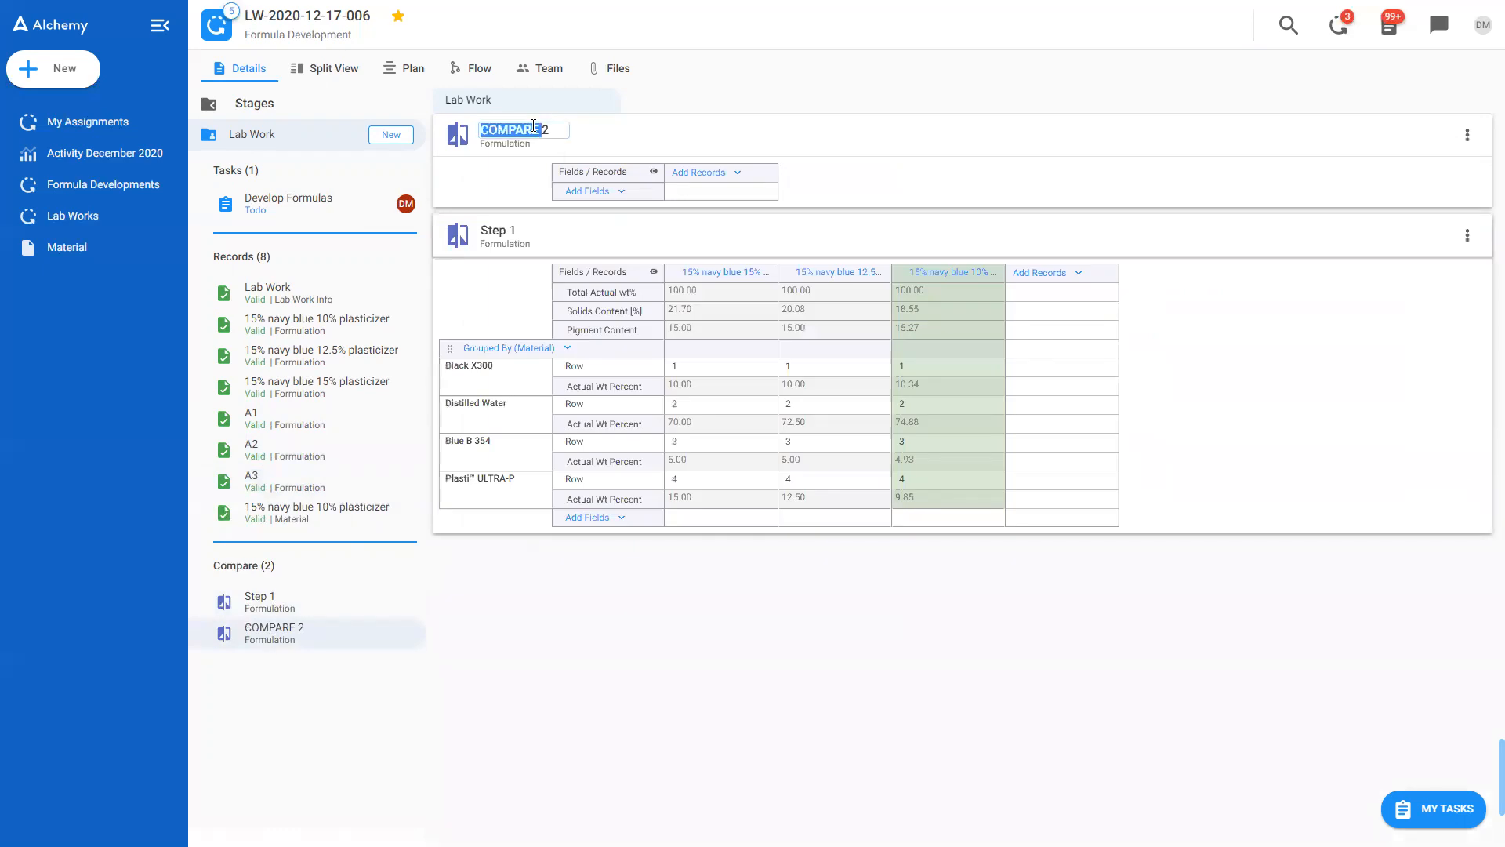
type("Step 2")
left_click(907, 176)
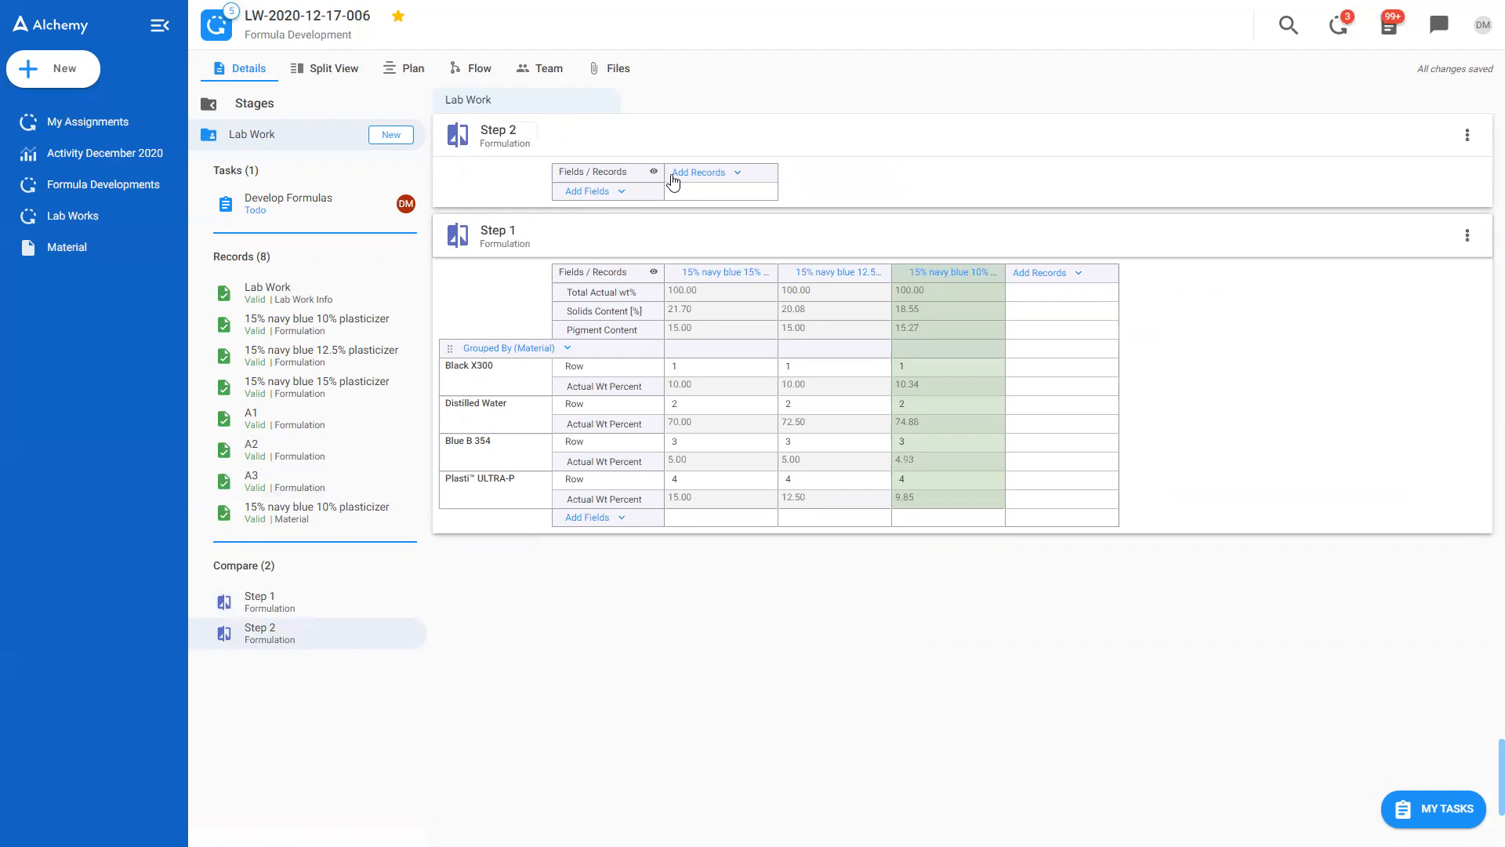
Step: Include the Material and Actual Wt Percent fields in the Step 2 comparison
left_click(620, 194)
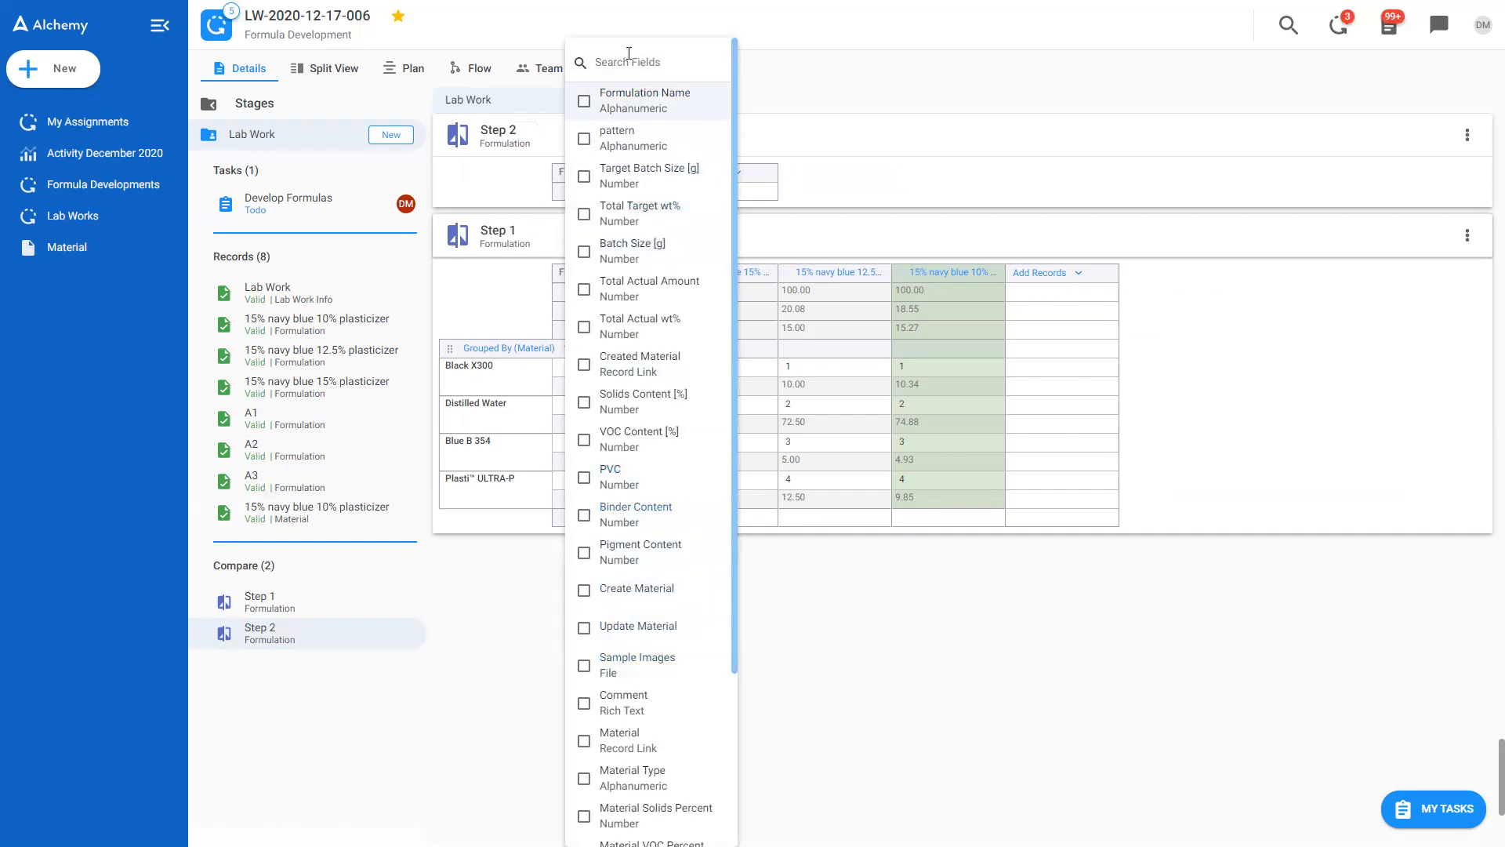
type("mate")
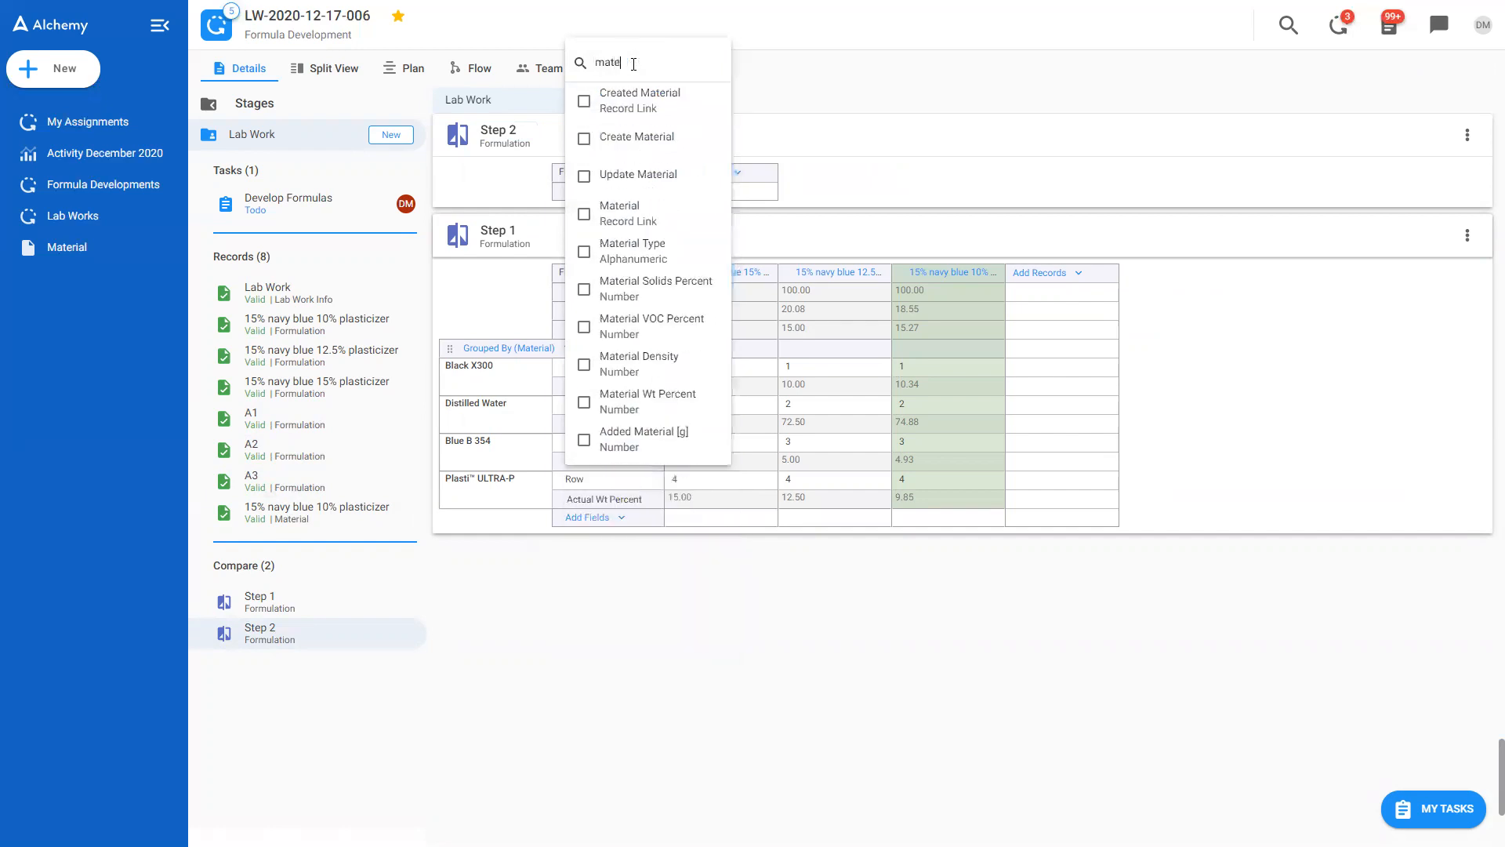
left_click(627, 213)
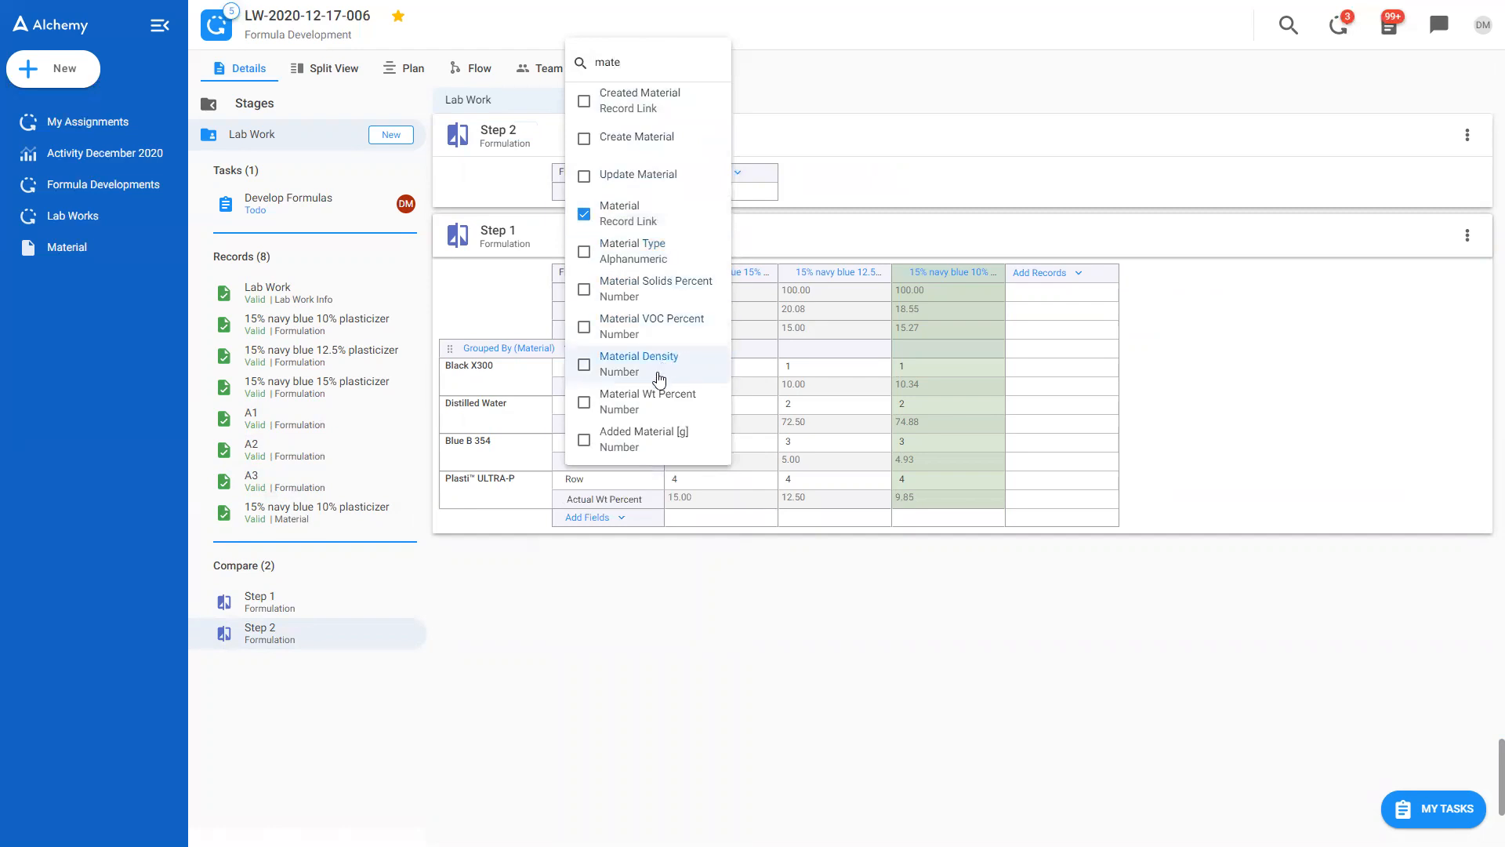
left_click(611, 64)
key("BackSpace")
key("BackSpace")
key("BackSpace")
key("BackSpace")
type("act")
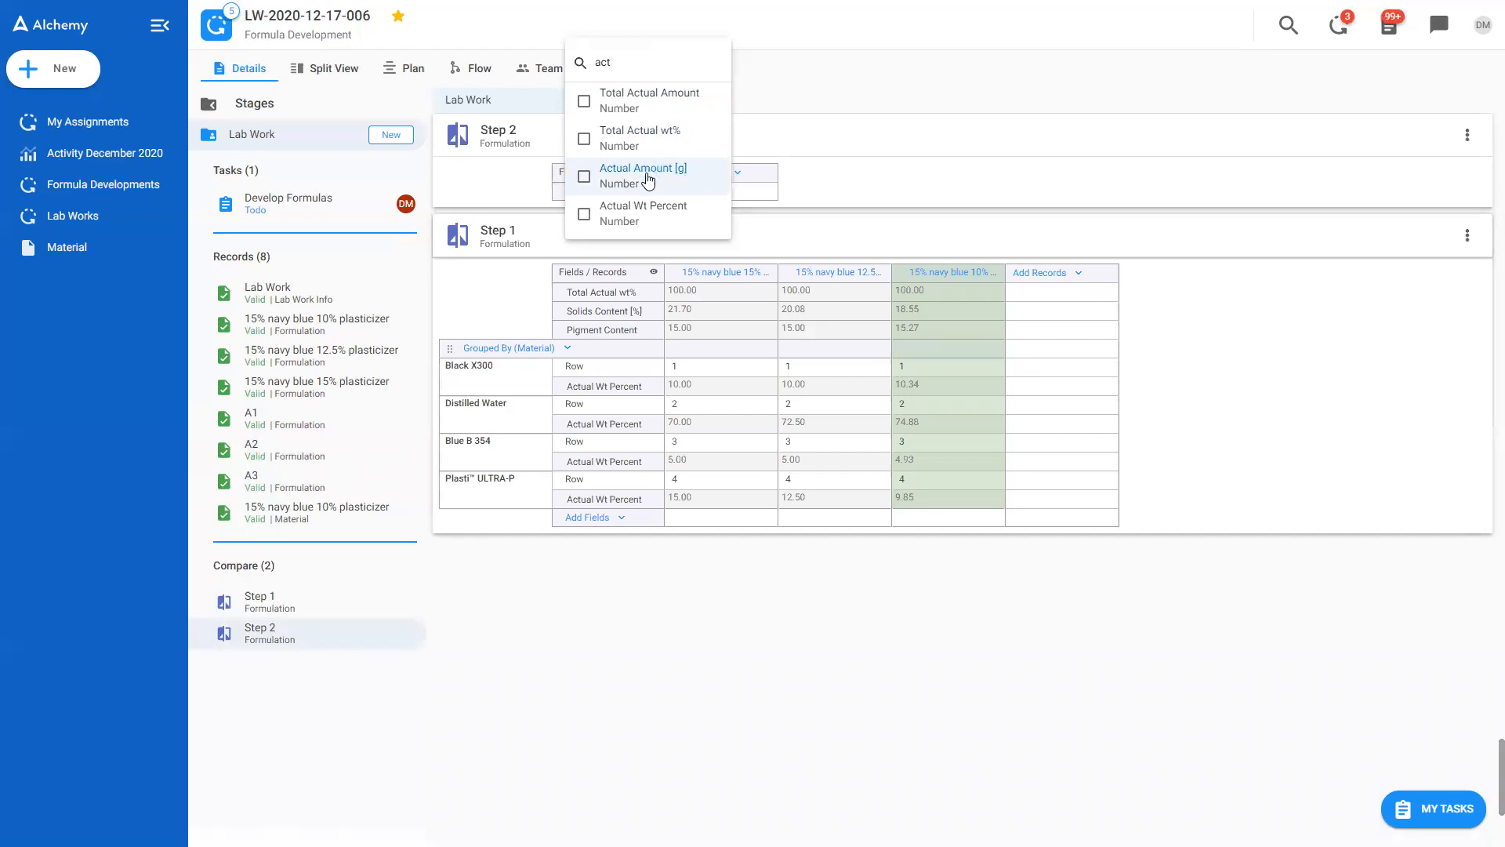
left_click(641, 217)
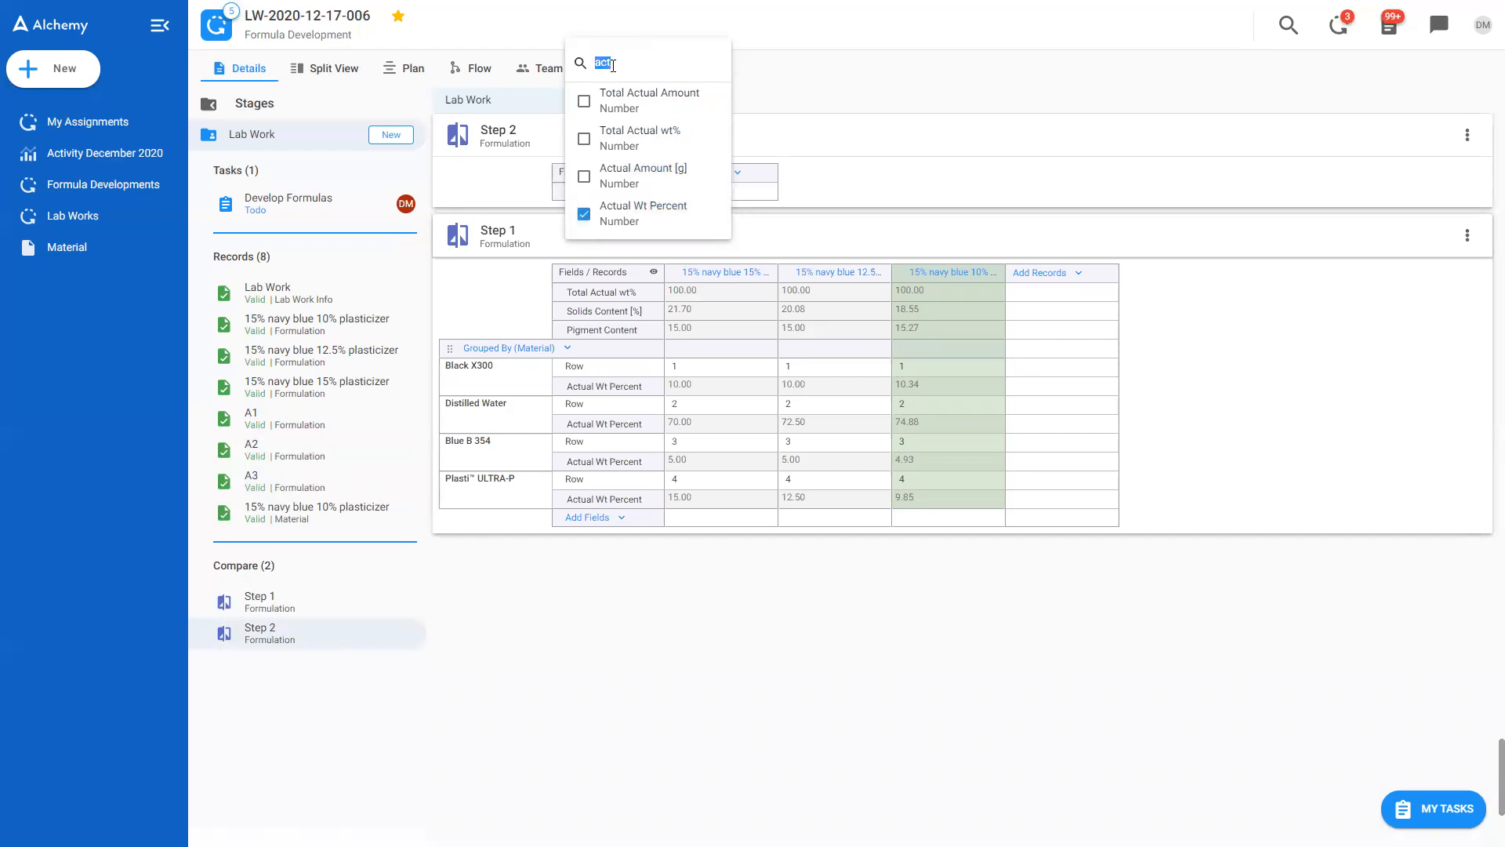
Step: Include the Pigment Content and Solids Content [%] fields in the Step 2 comparison
type("pig")
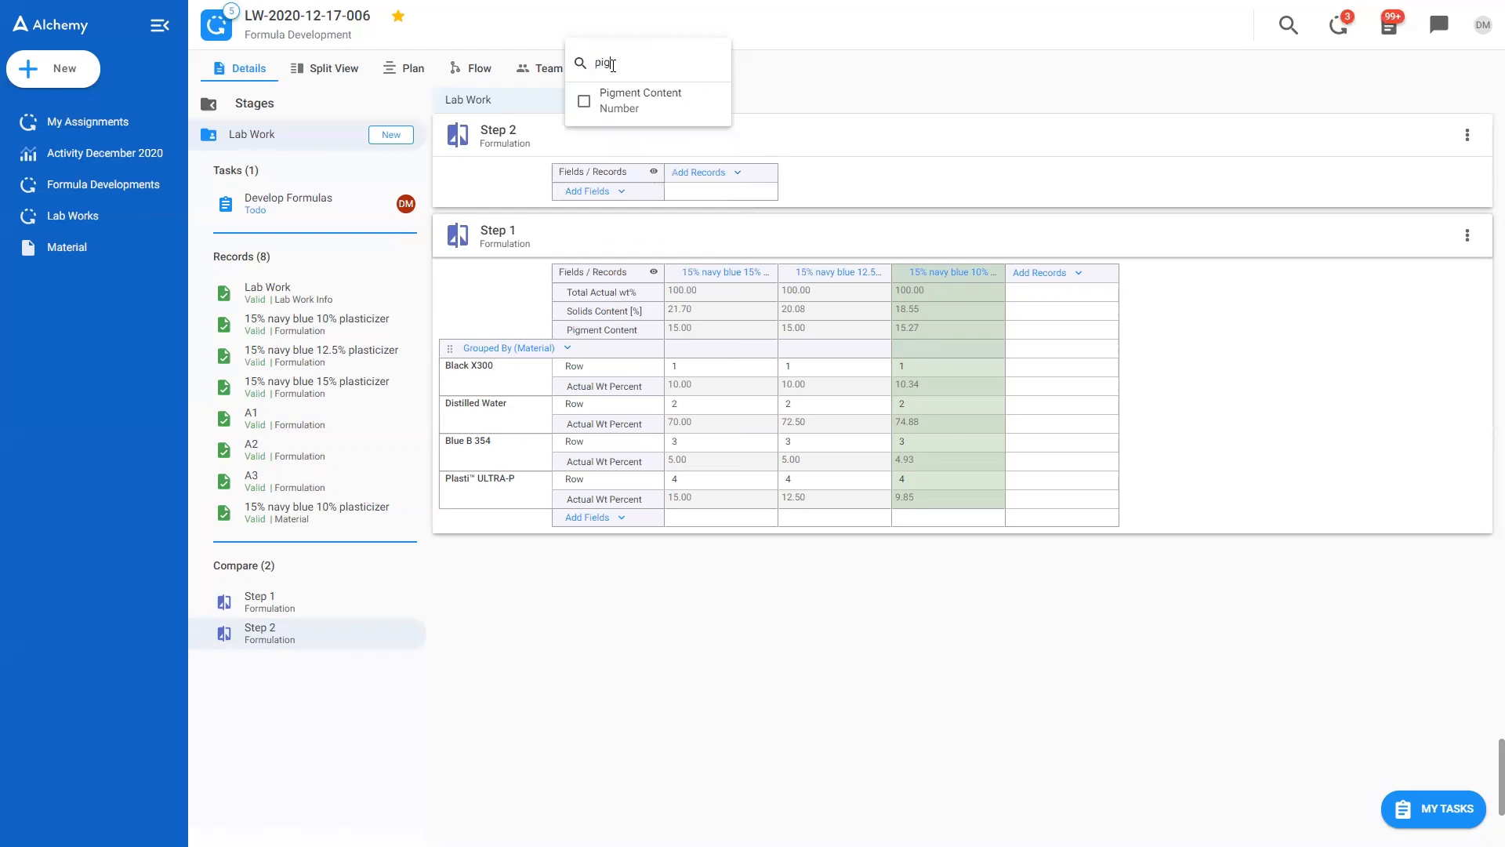
left_click(656, 107)
double_click(633, 65)
type("soli")
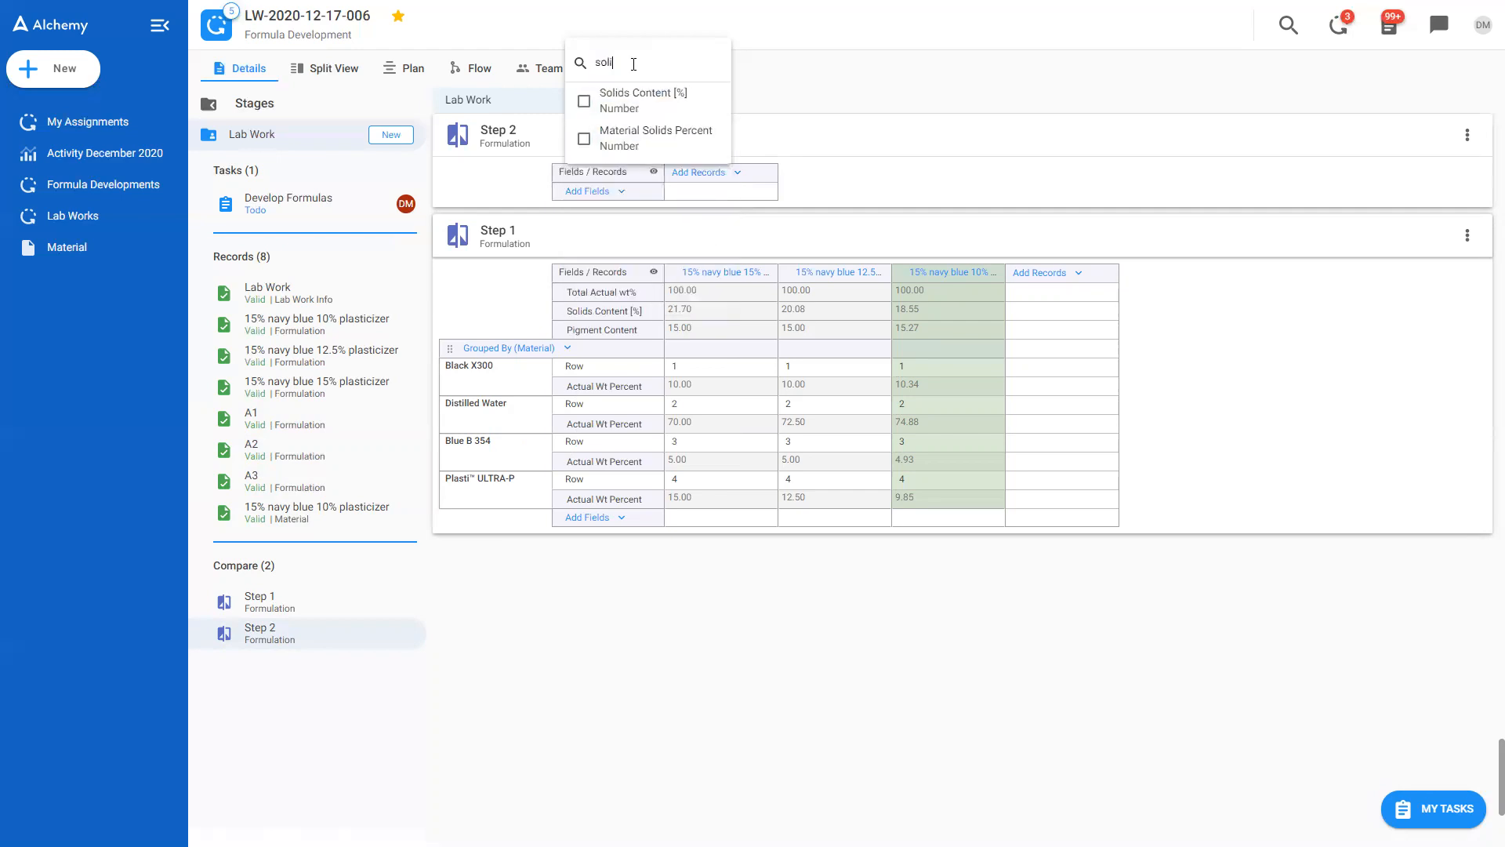
left_click(639, 101)
left_click(918, 163)
Step: Add the existing formulation records A1, A2 and A3 to the Step 2 comparison
left_click(725, 172)
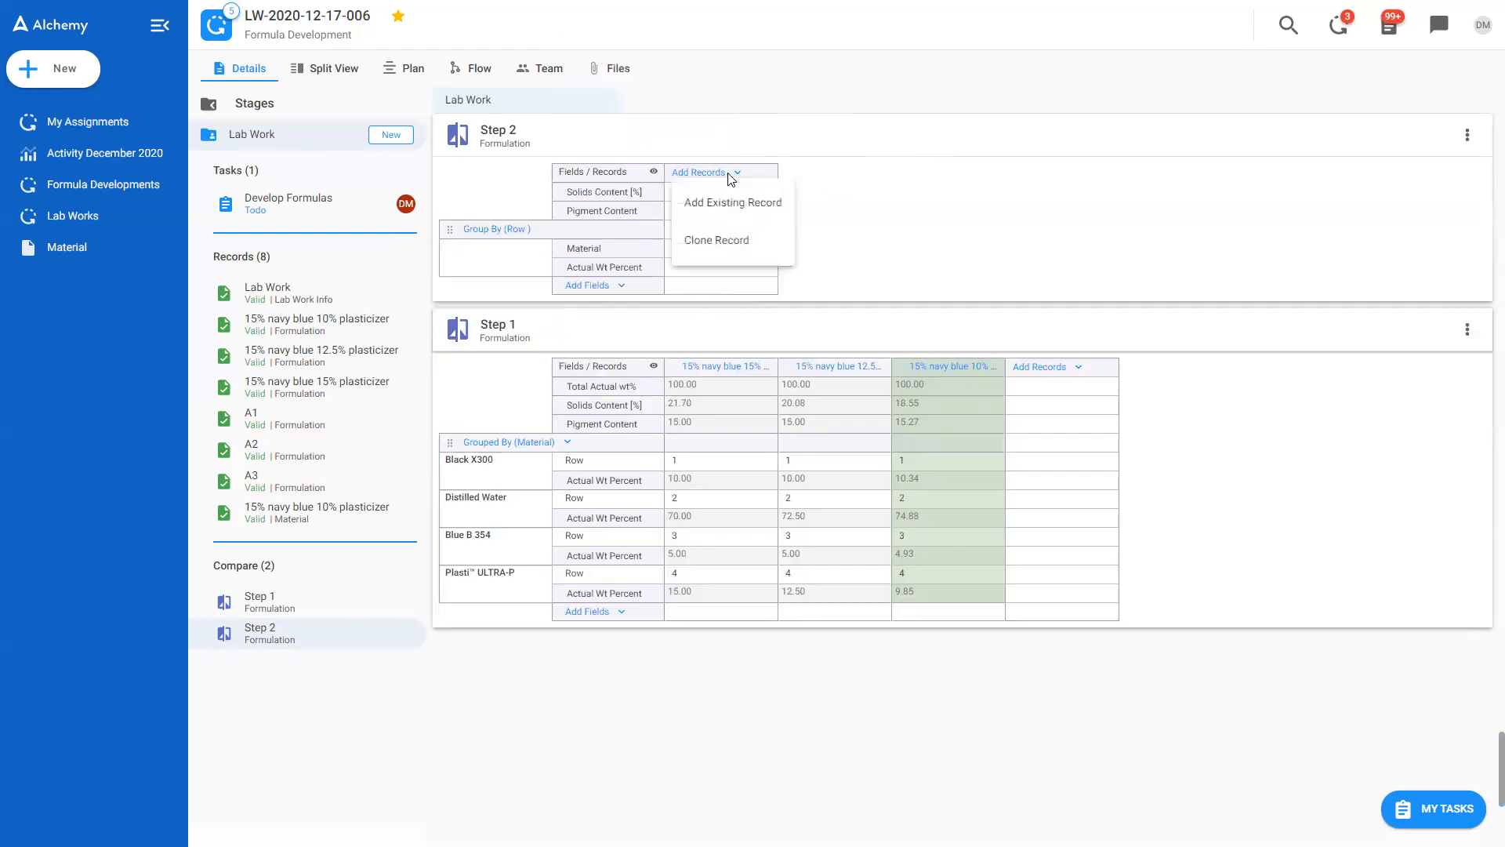
left_click(735, 203)
left_click(84, 263)
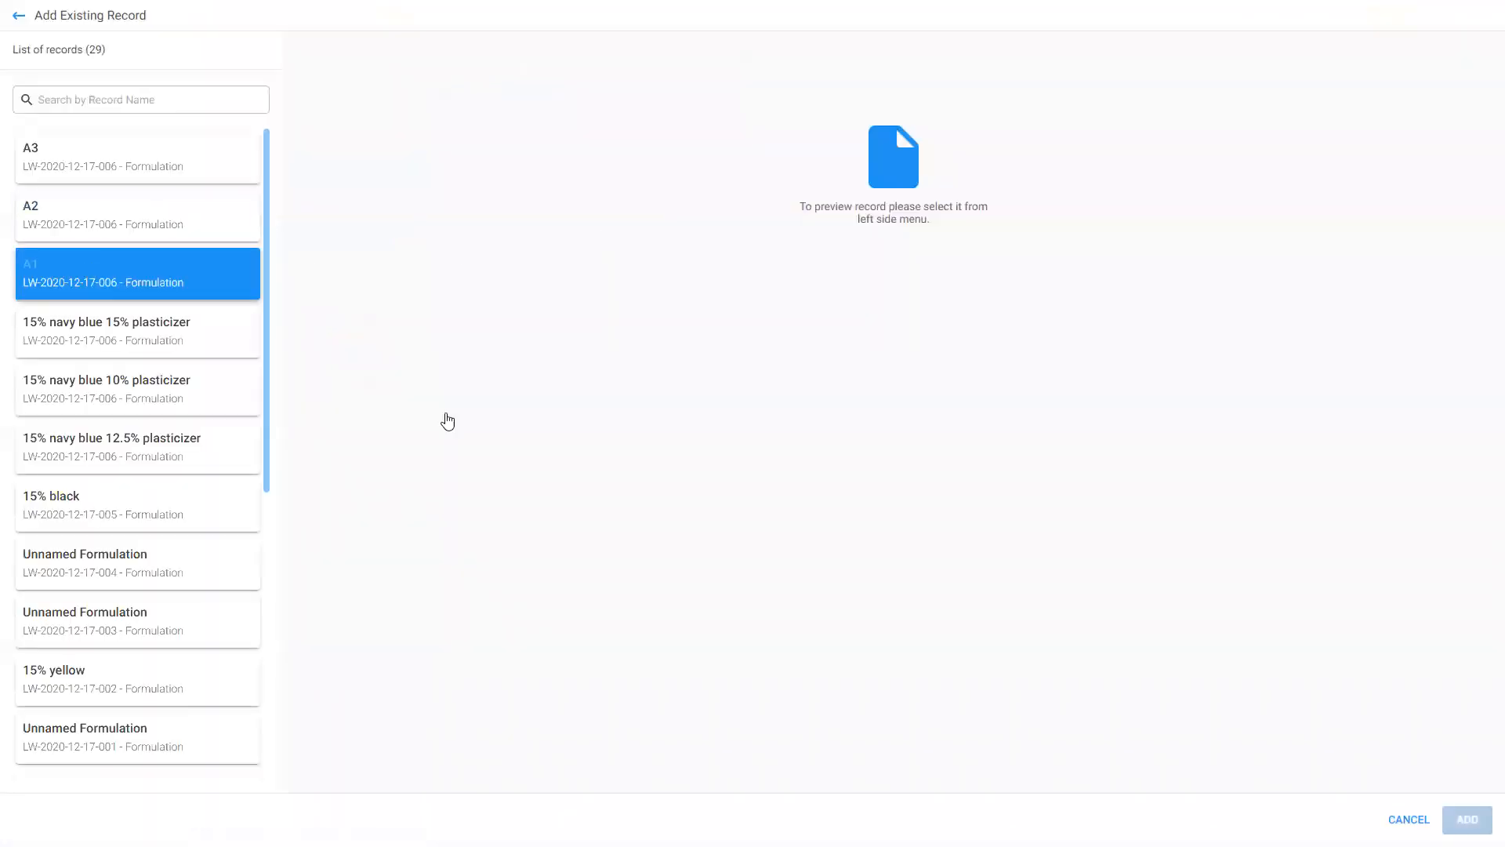
left_click(1466, 819)
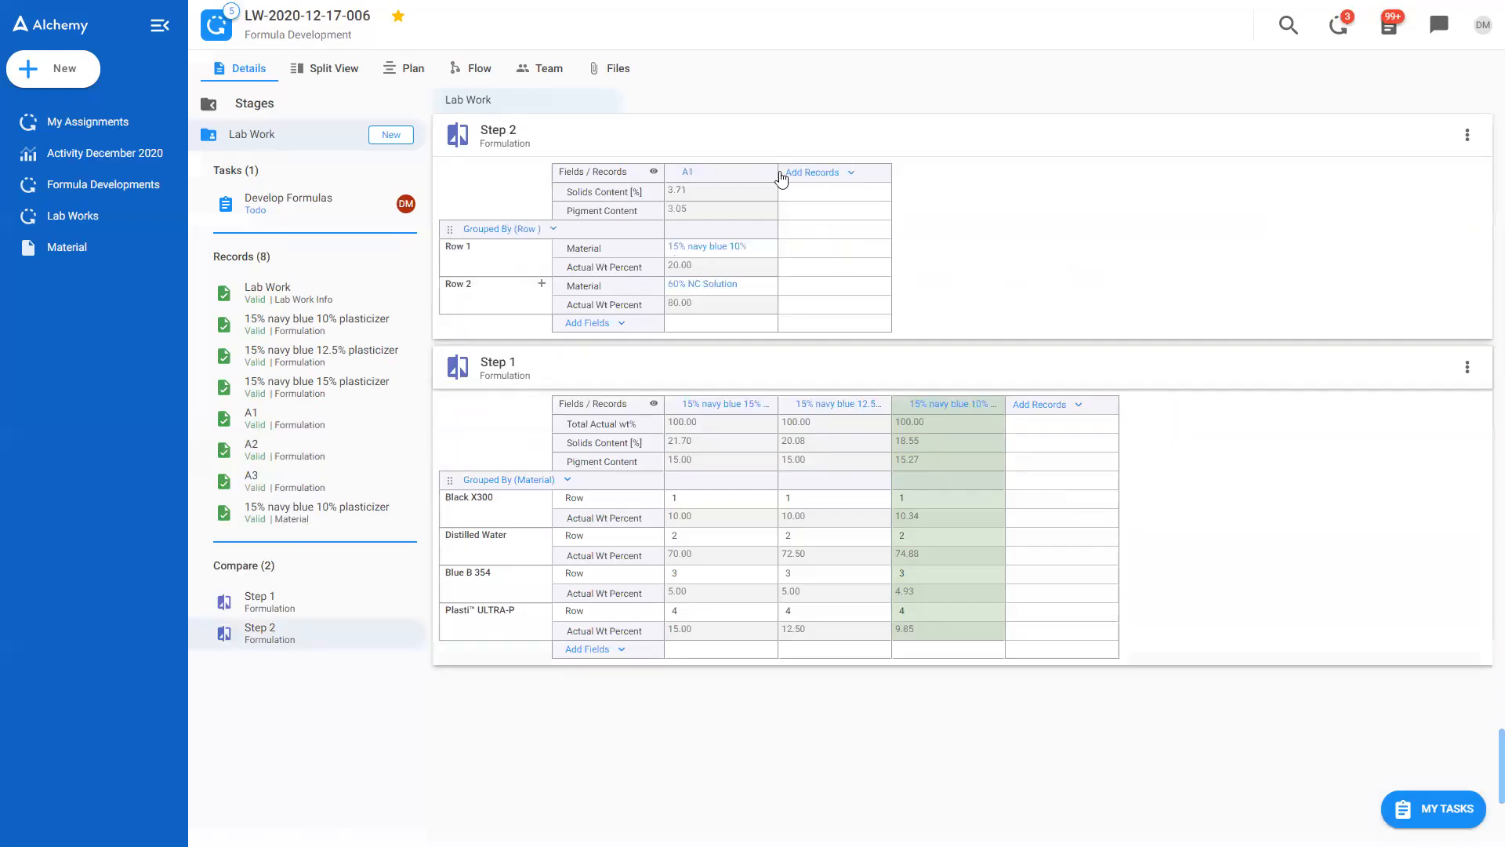
left_click(816, 173)
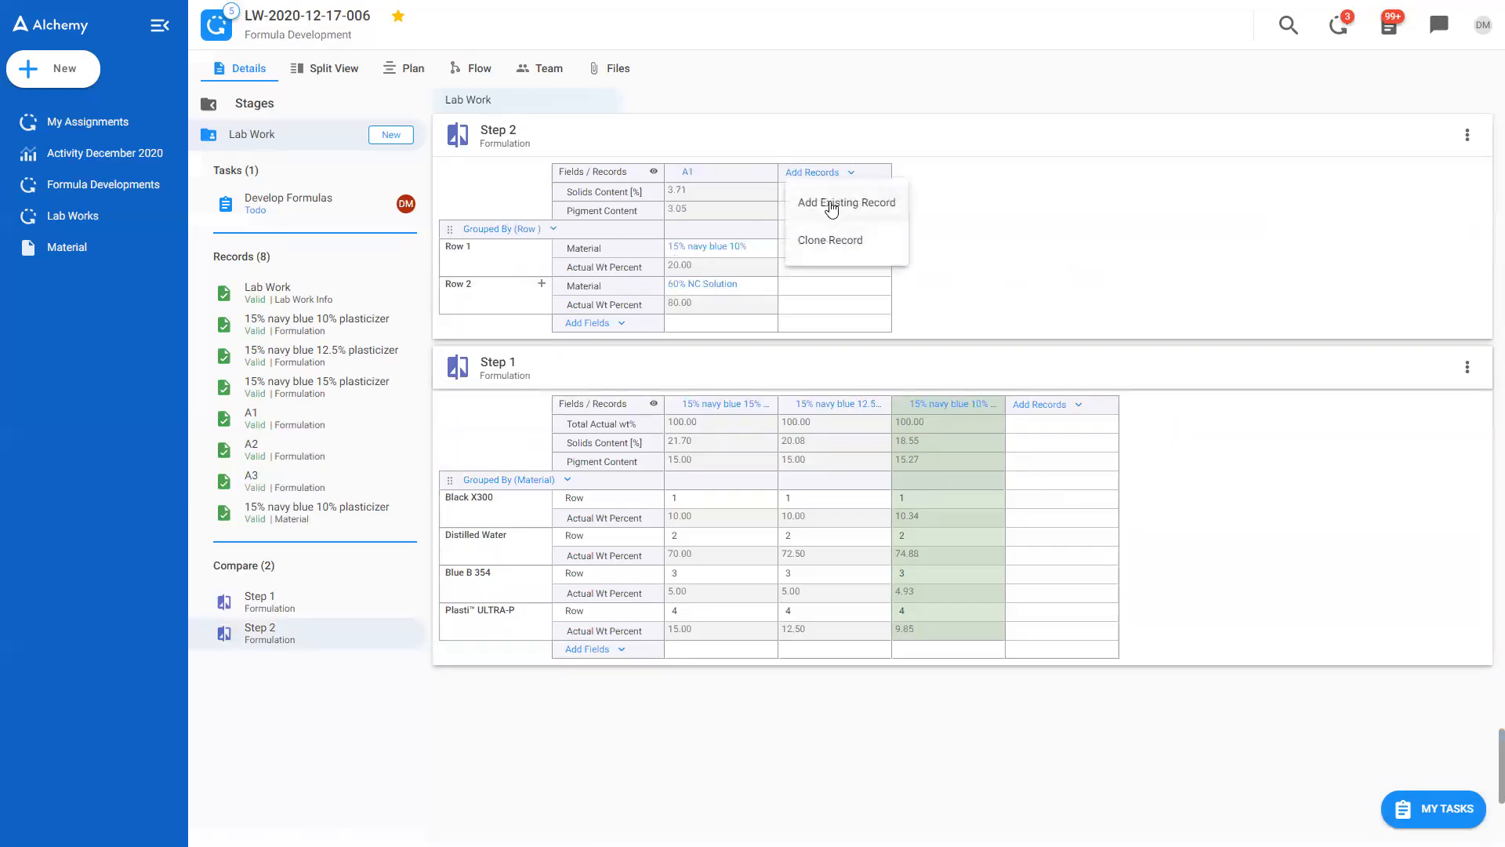
left_click(831, 205)
left_click(137, 218)
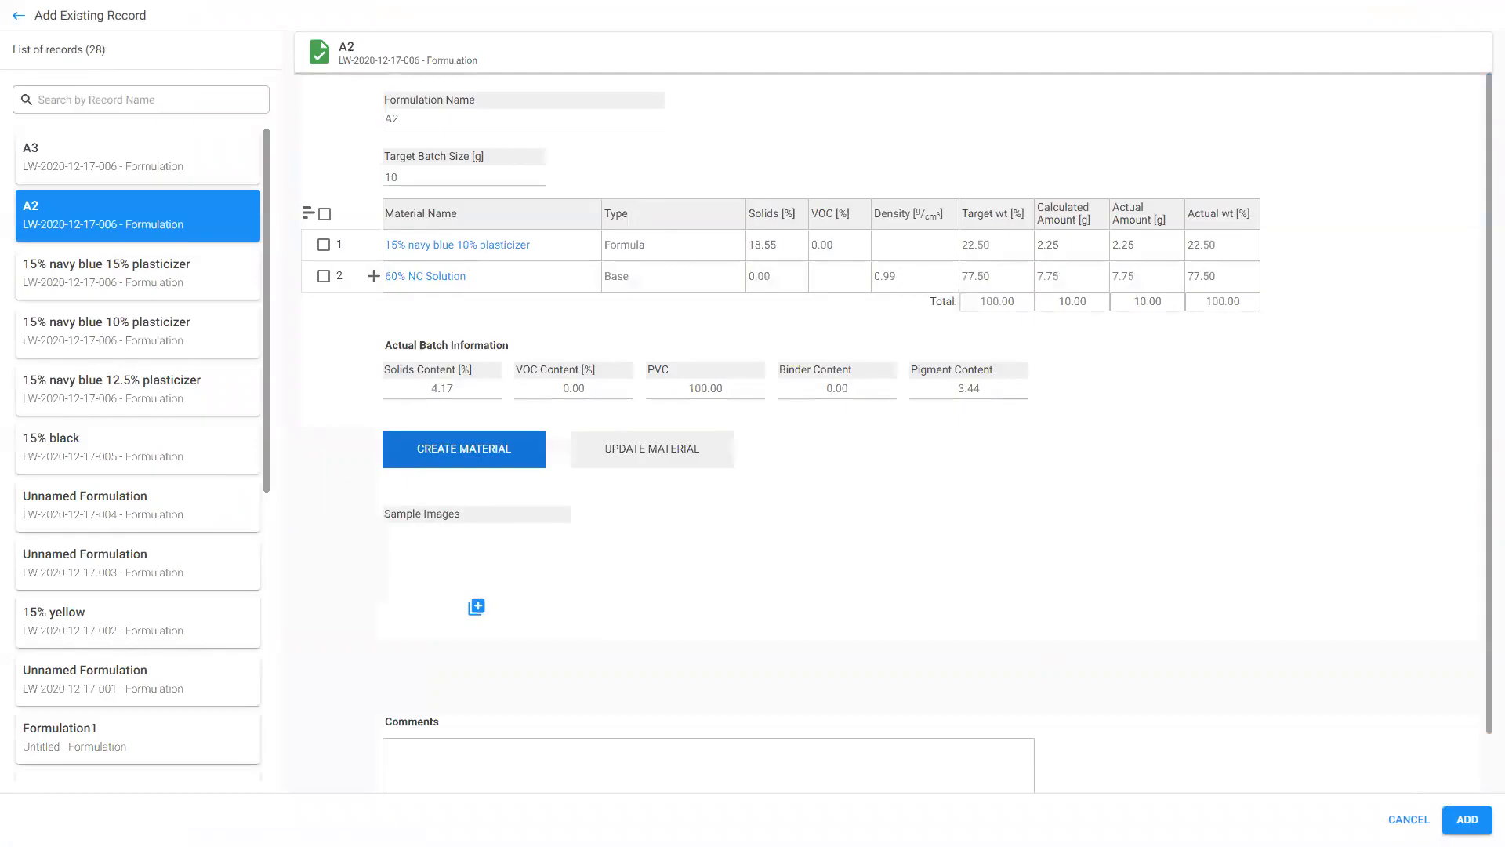
left_click(1467, 819)
left_click(941, 174)
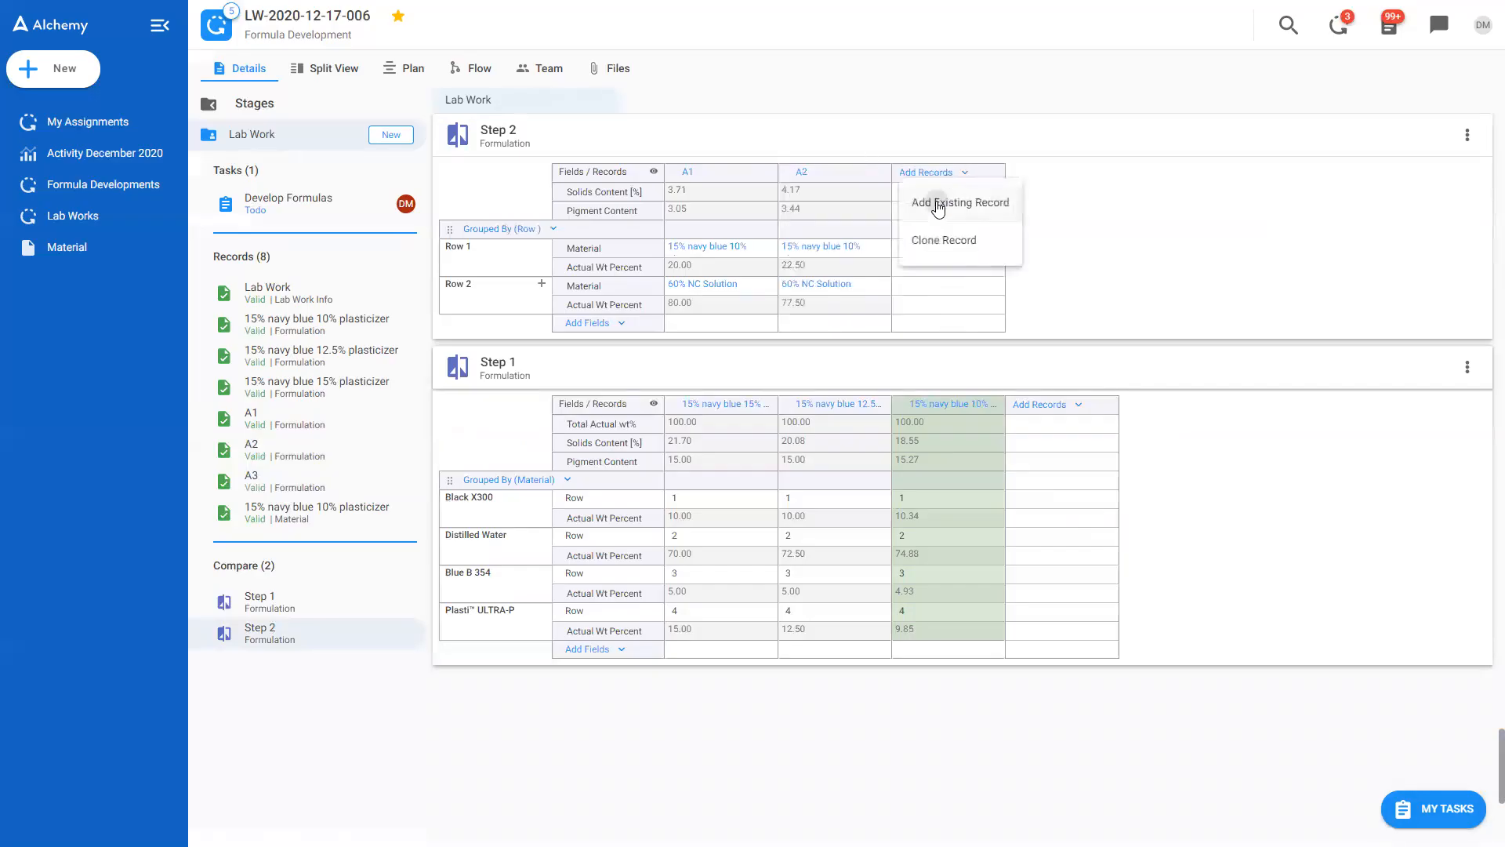
left_click(943, 203)
left_click(122, 172)
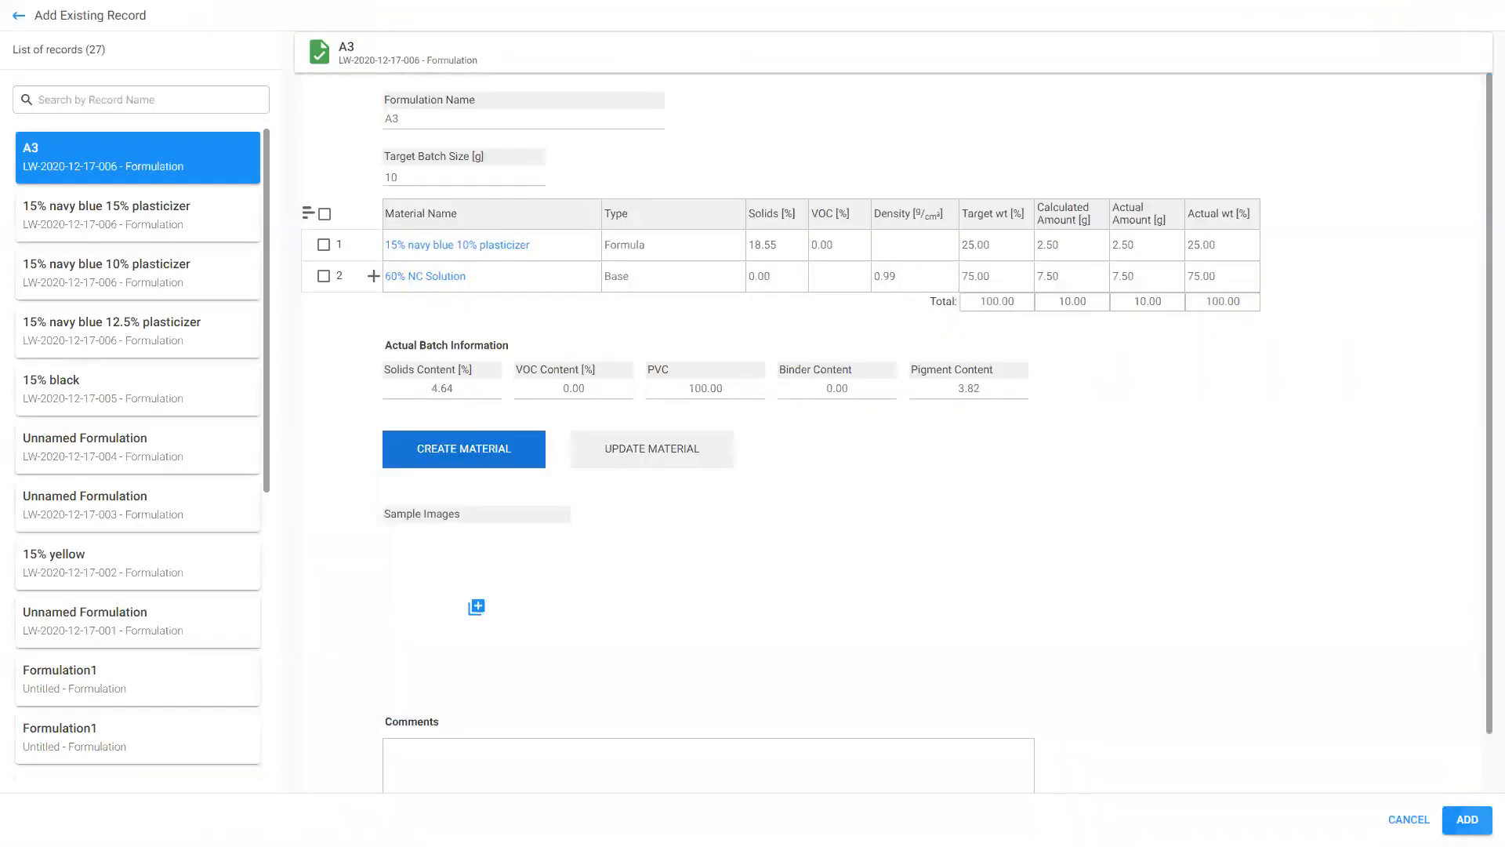
left_click(1466, 819)
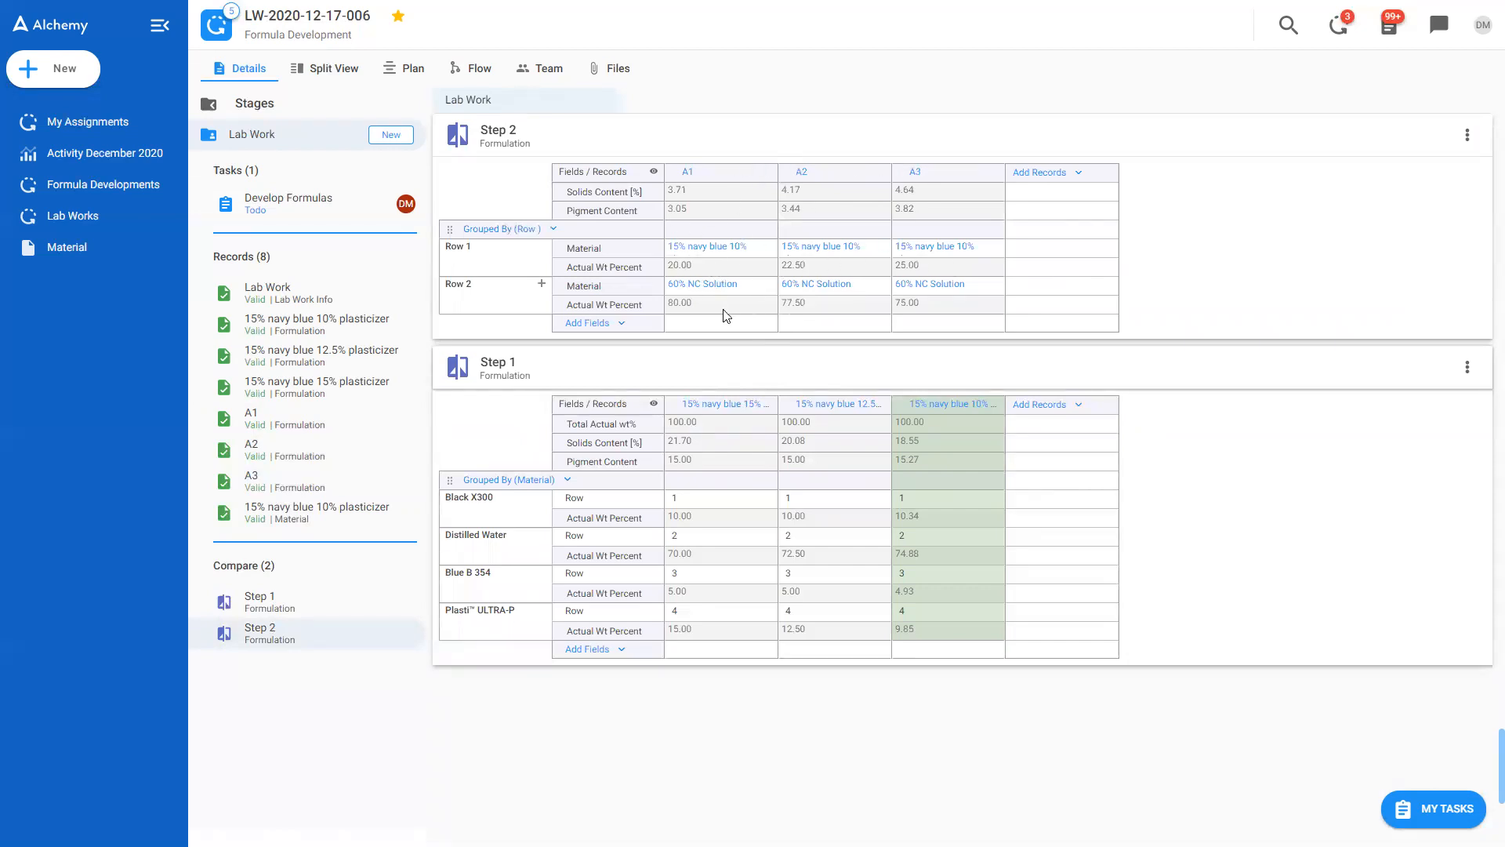
Step: Group the Step 2 comparison by Material and highlight its A2 column in light green
left_click(524, 237)
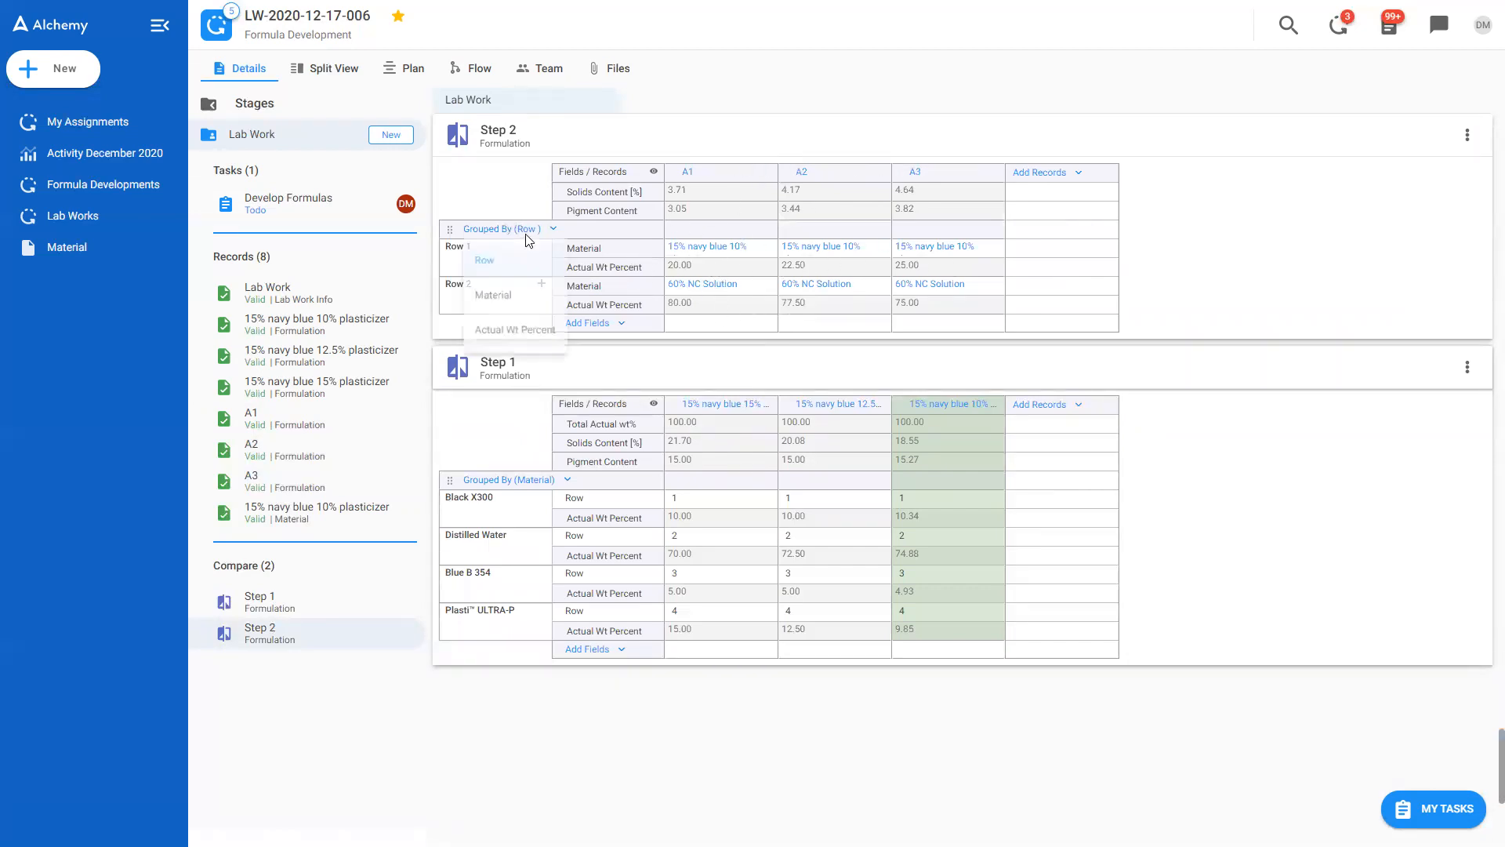
left_click(513, 303)
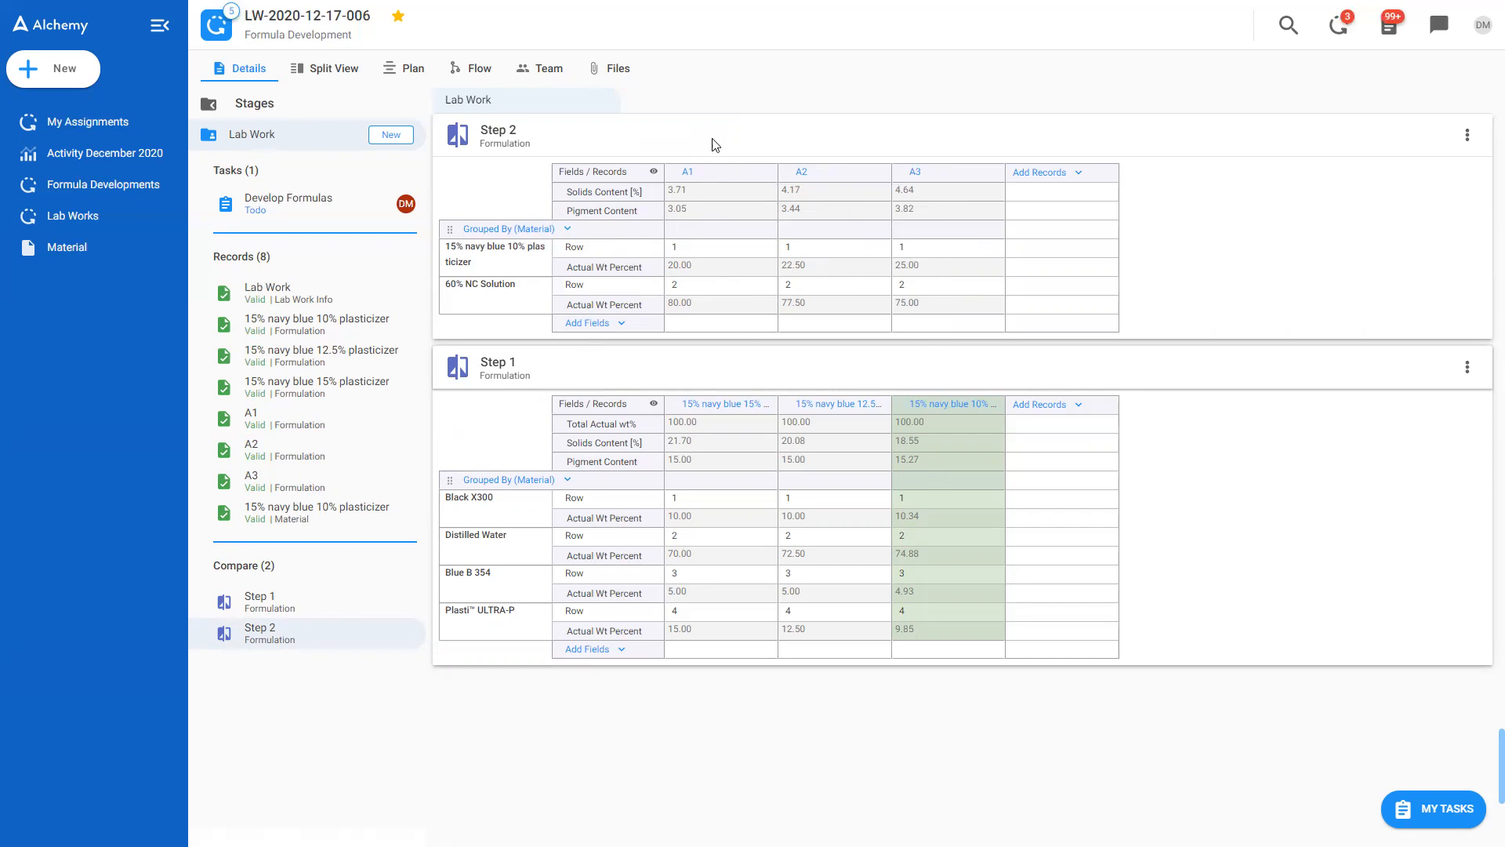
mouse_move(842, 181)
left_click(854, 172)
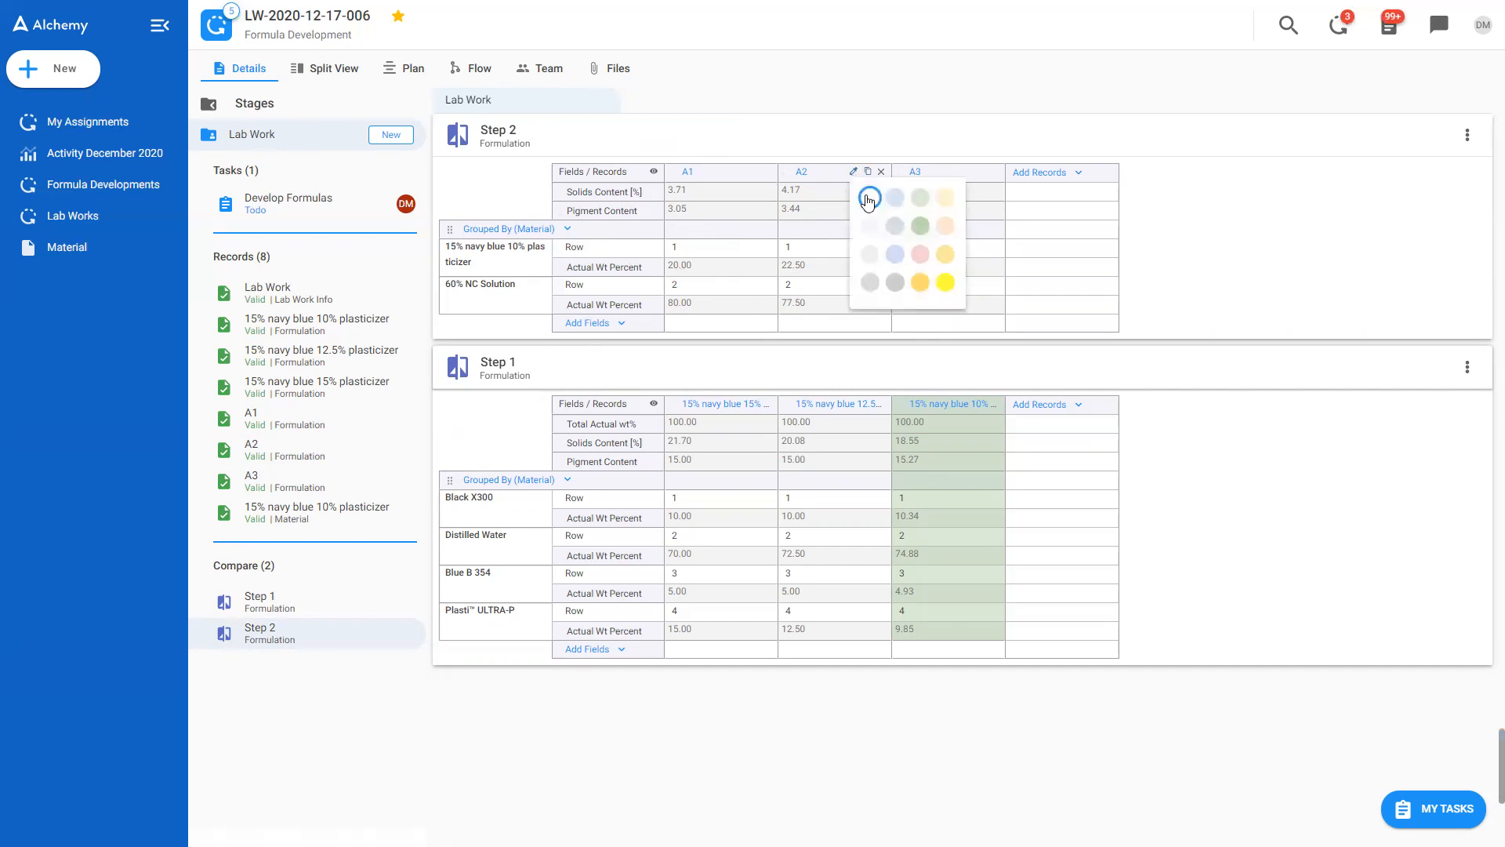
left_click(916, 203)
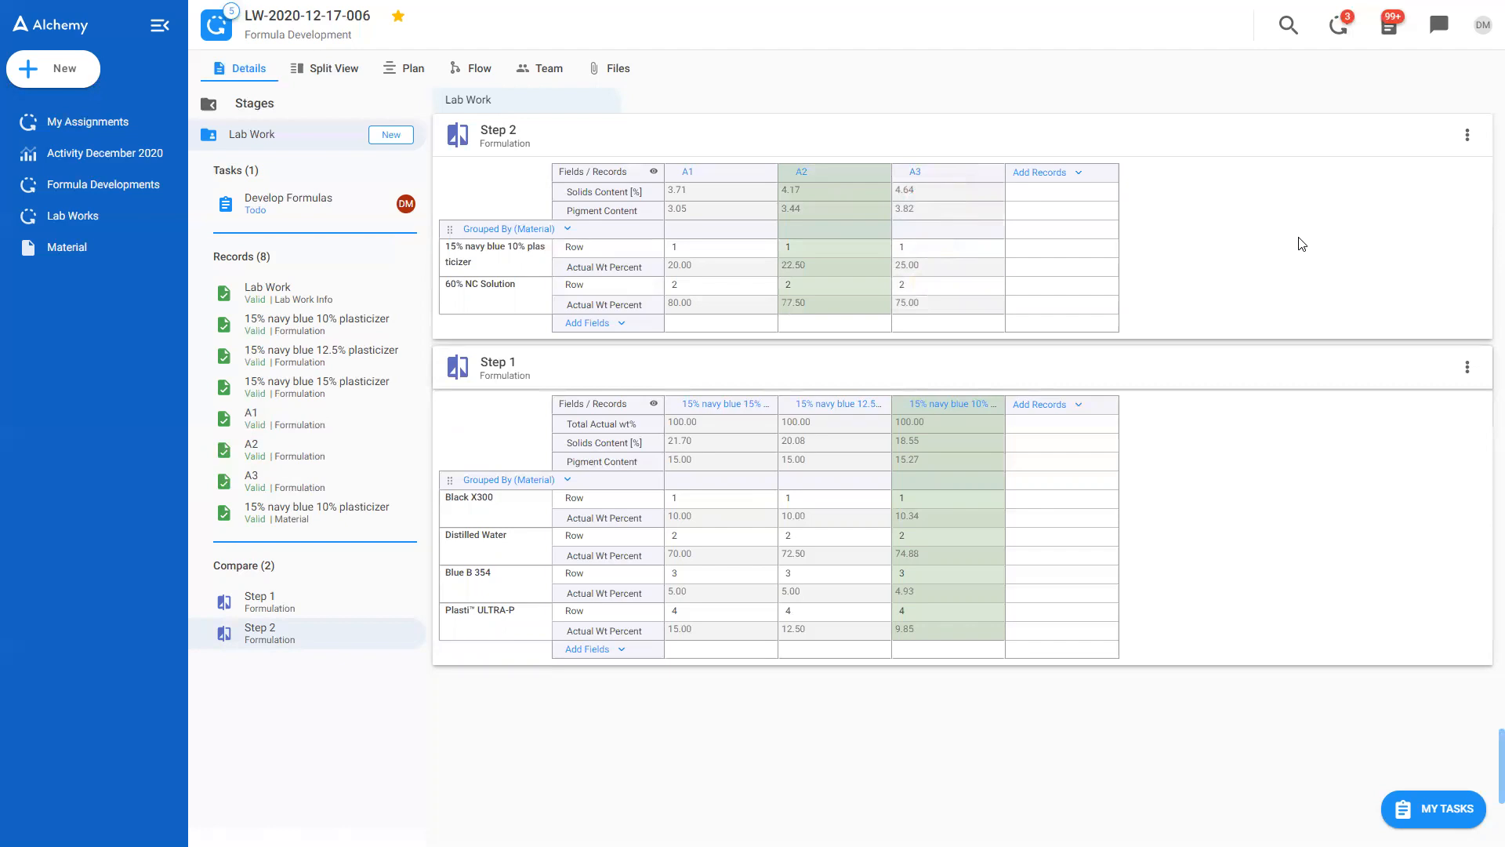
left_click(97, 123)
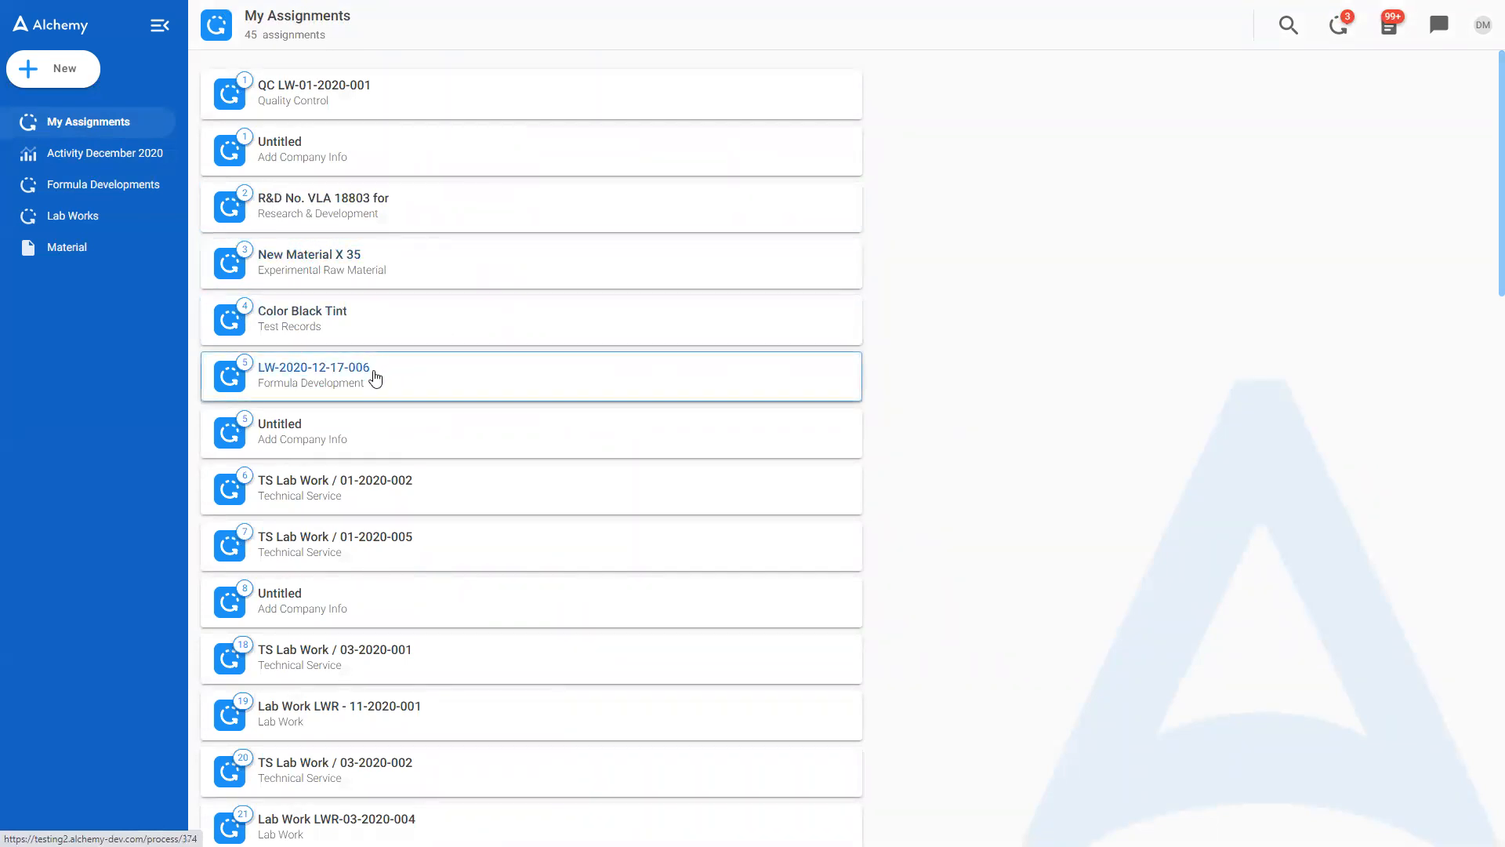
left_click(375, 380)
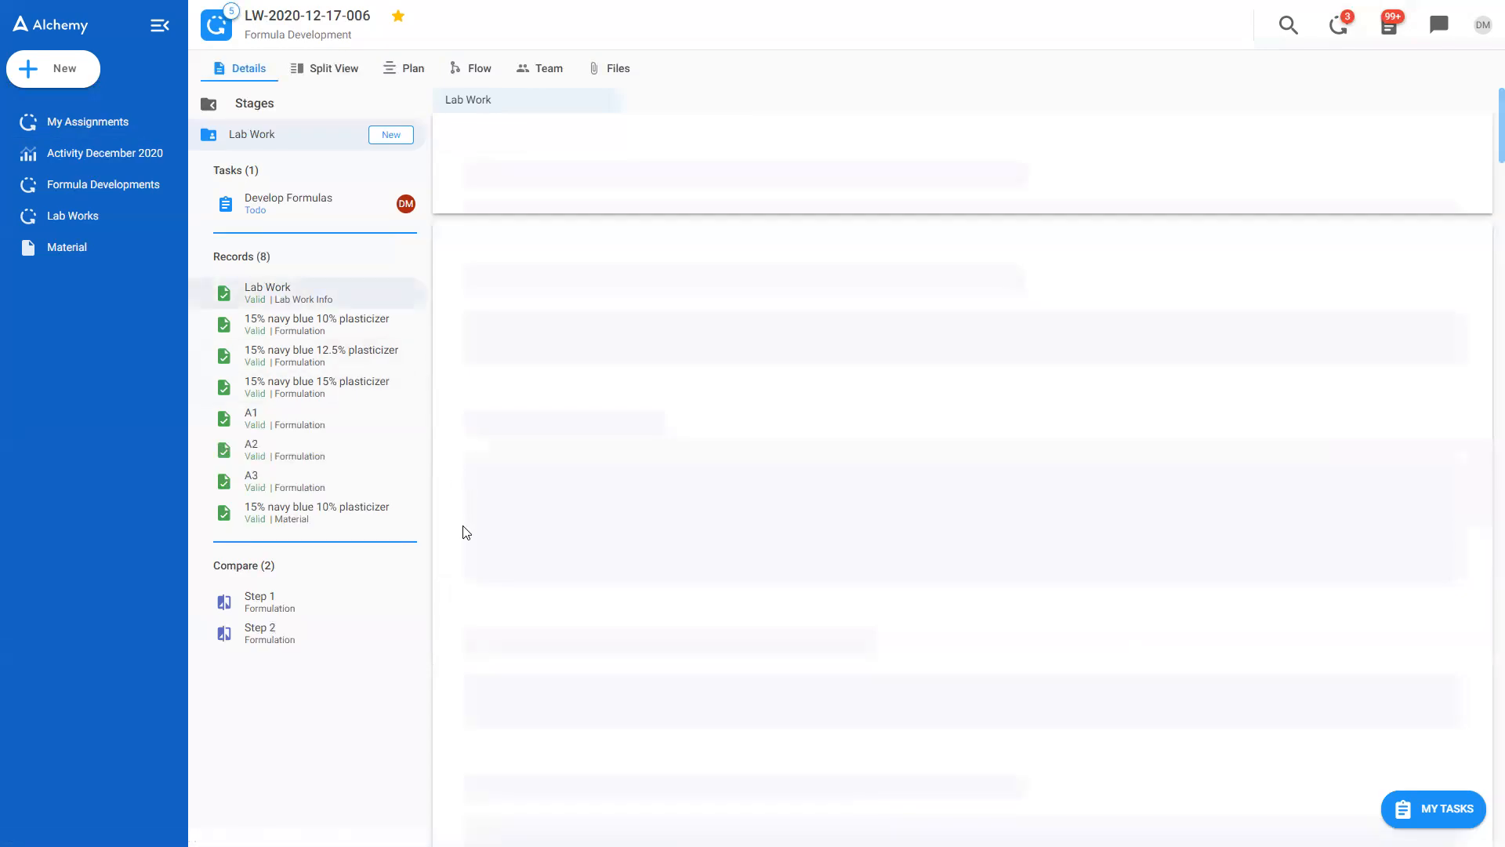
left_click(280, 605)
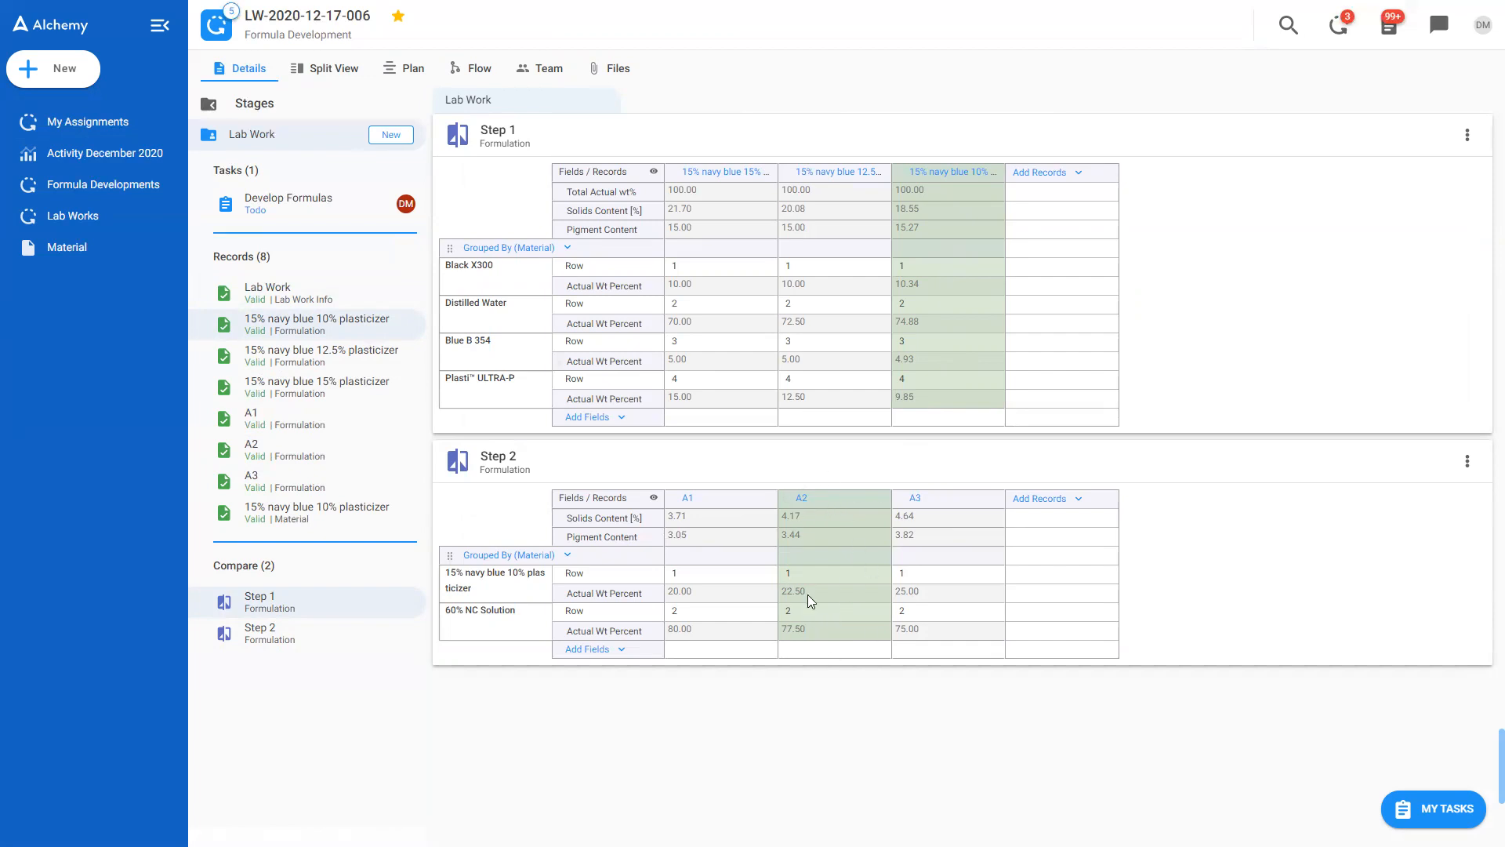
Step: Open formulation A2 from the Step 2 comparison and go to its 15% navy blue 10% plasticizer material record
left_click(802, 502)
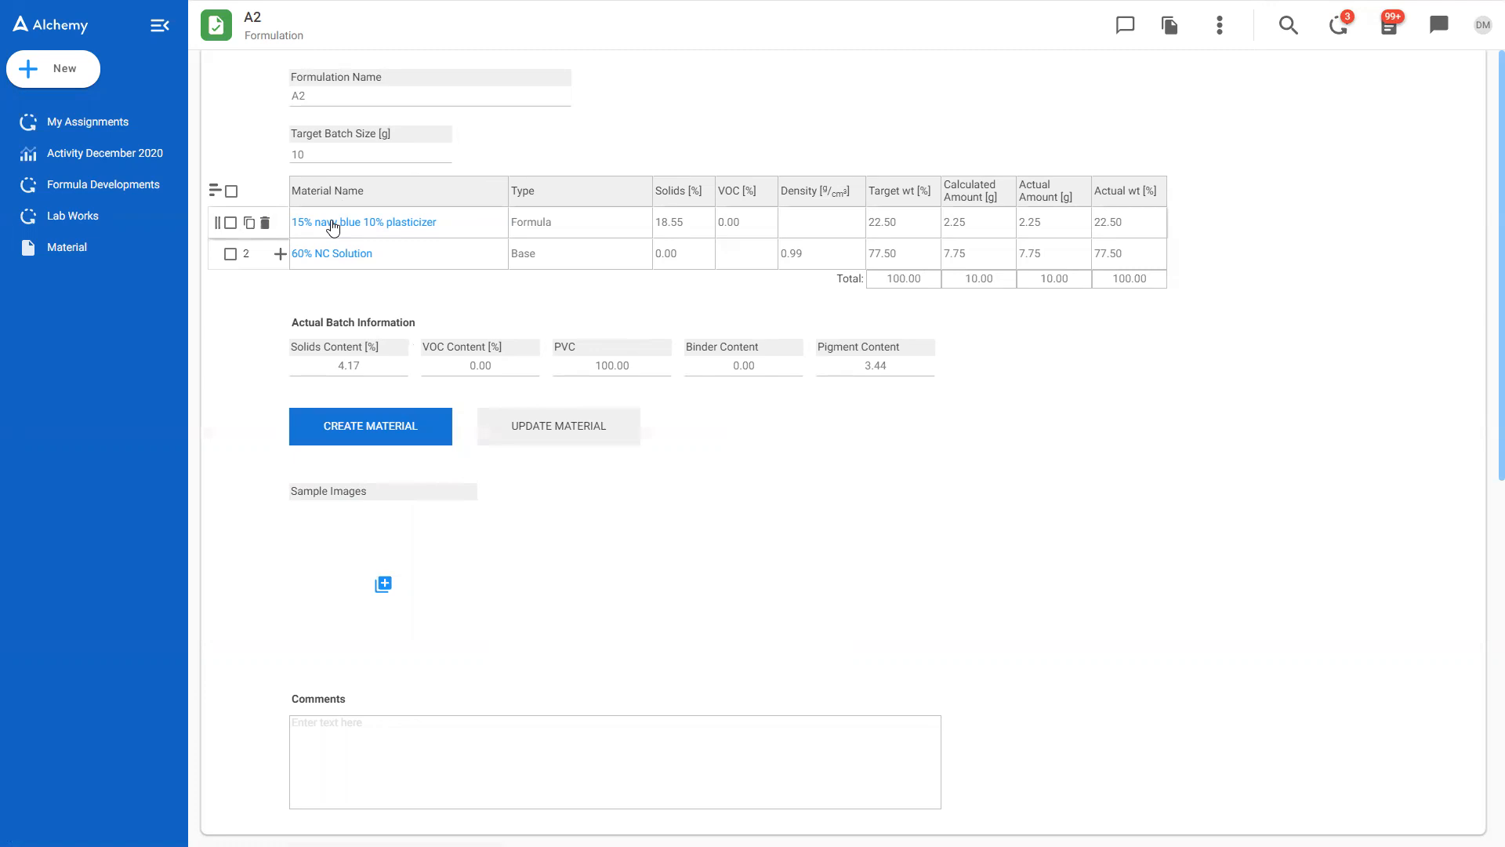
left_click(332, 227)
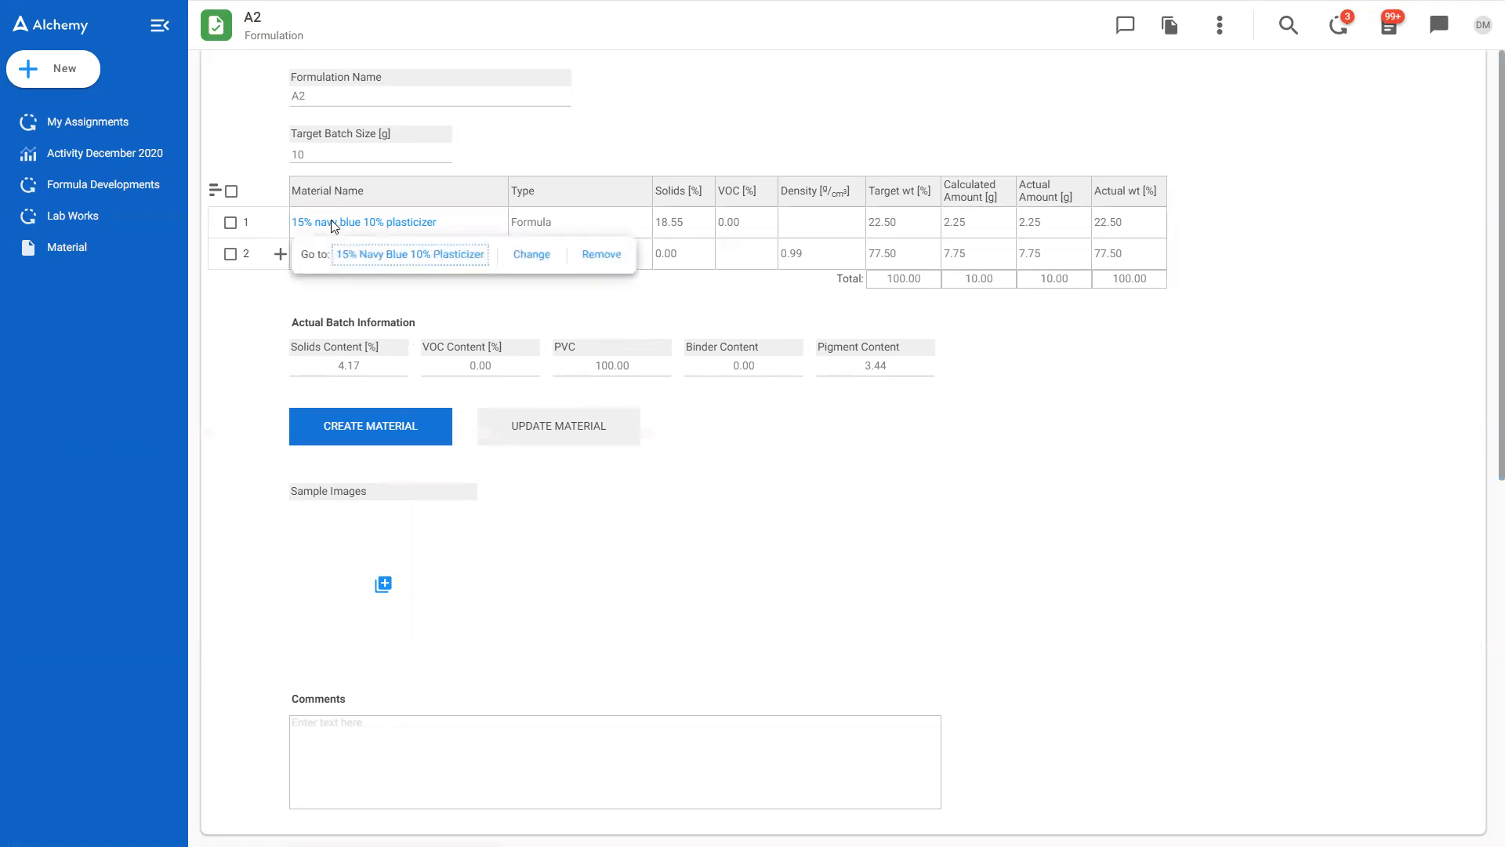
left_click(370, 254)
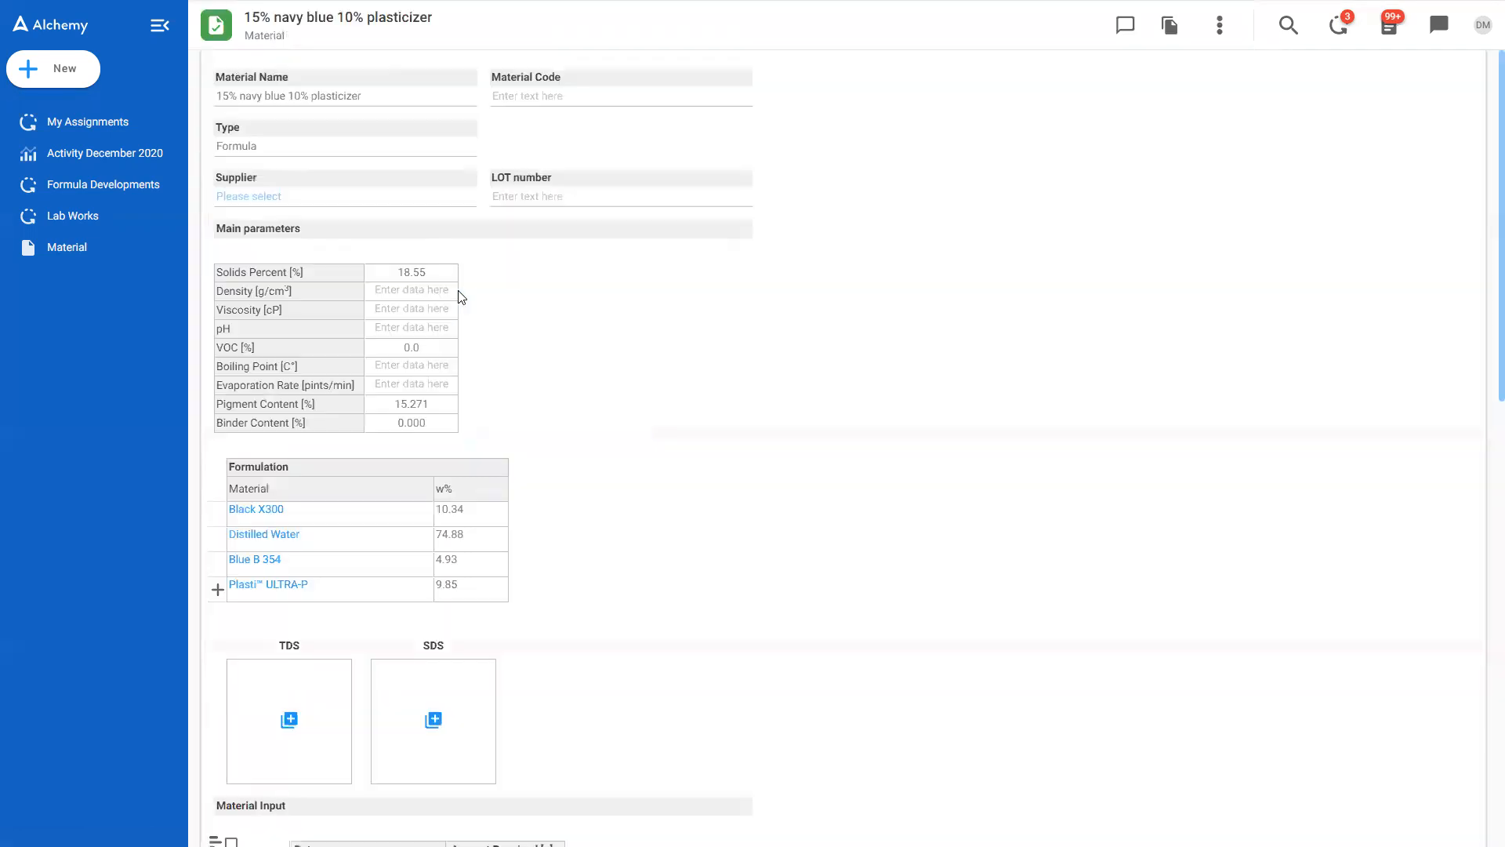
Step: Check the material's input, its use in the formulations and its remaining stock, and return to the assignments list
scroll(529, 421, "down", 7)
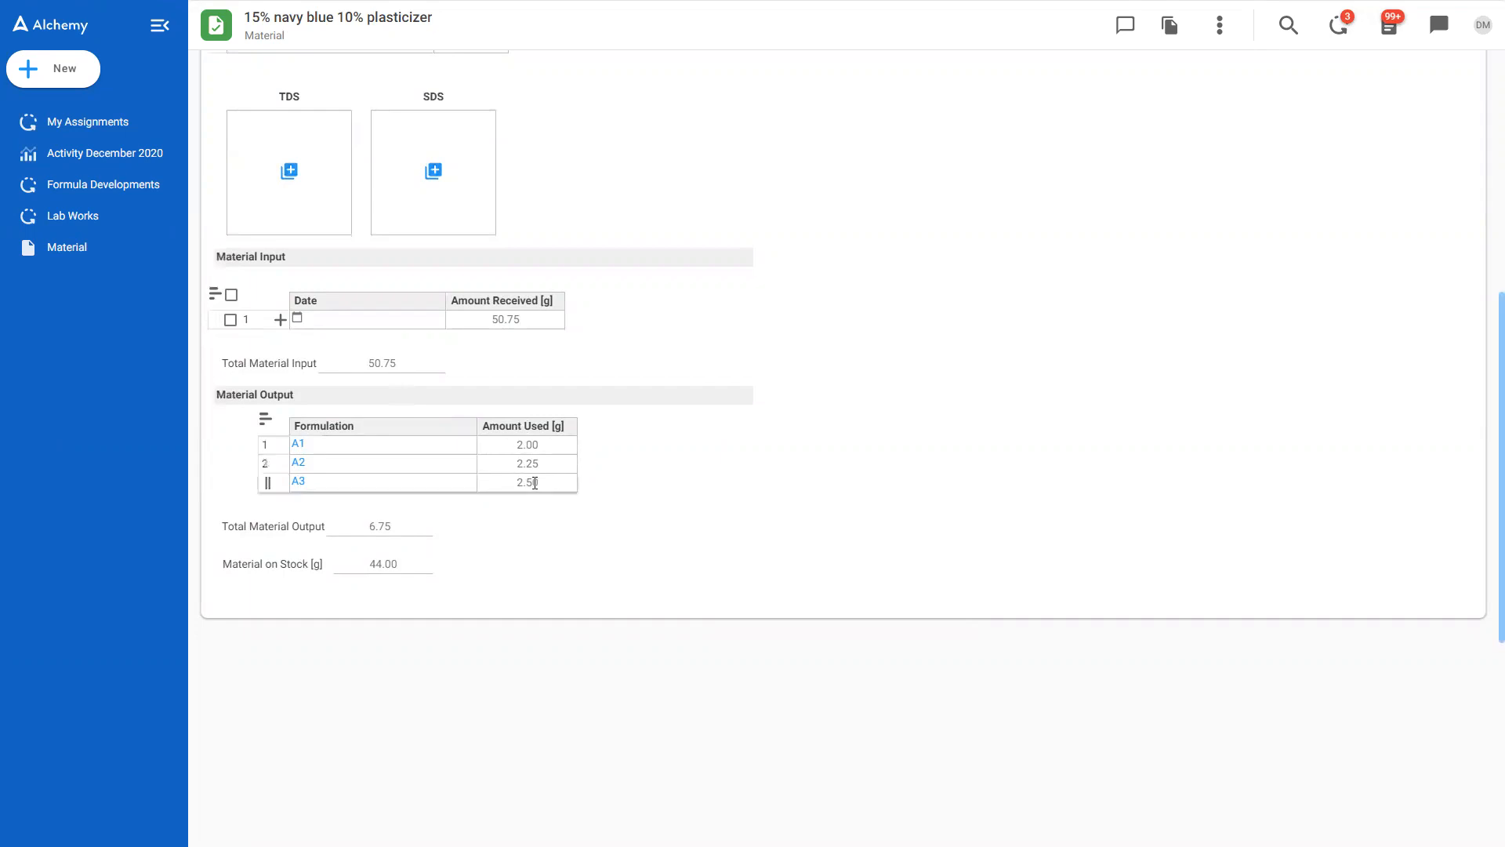
left_click_drag(371, 525, 386, 527)
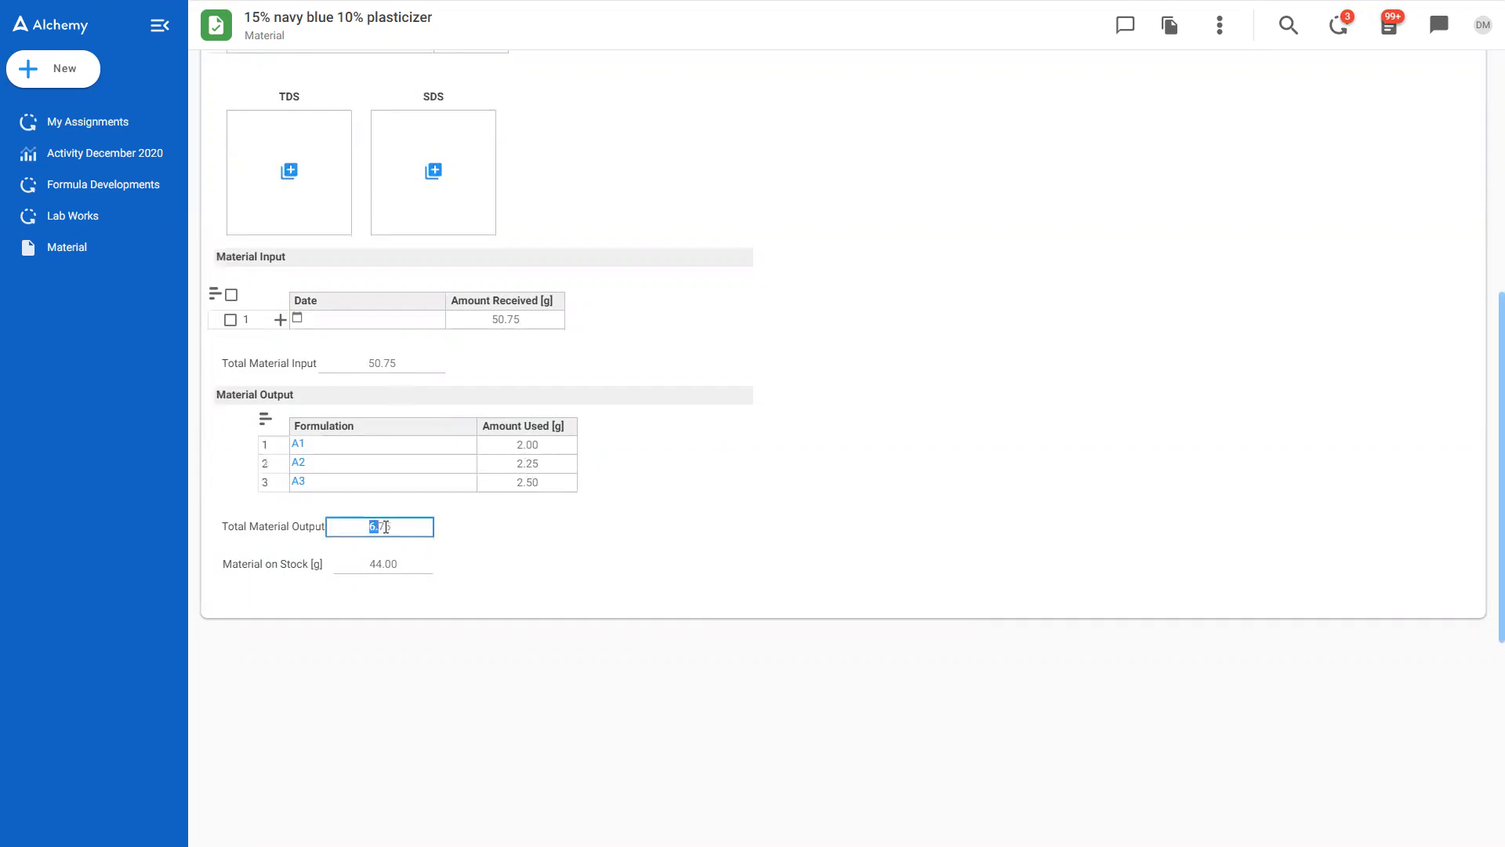
left_click(480, 546)
scroll(549, 576, "up", 3)
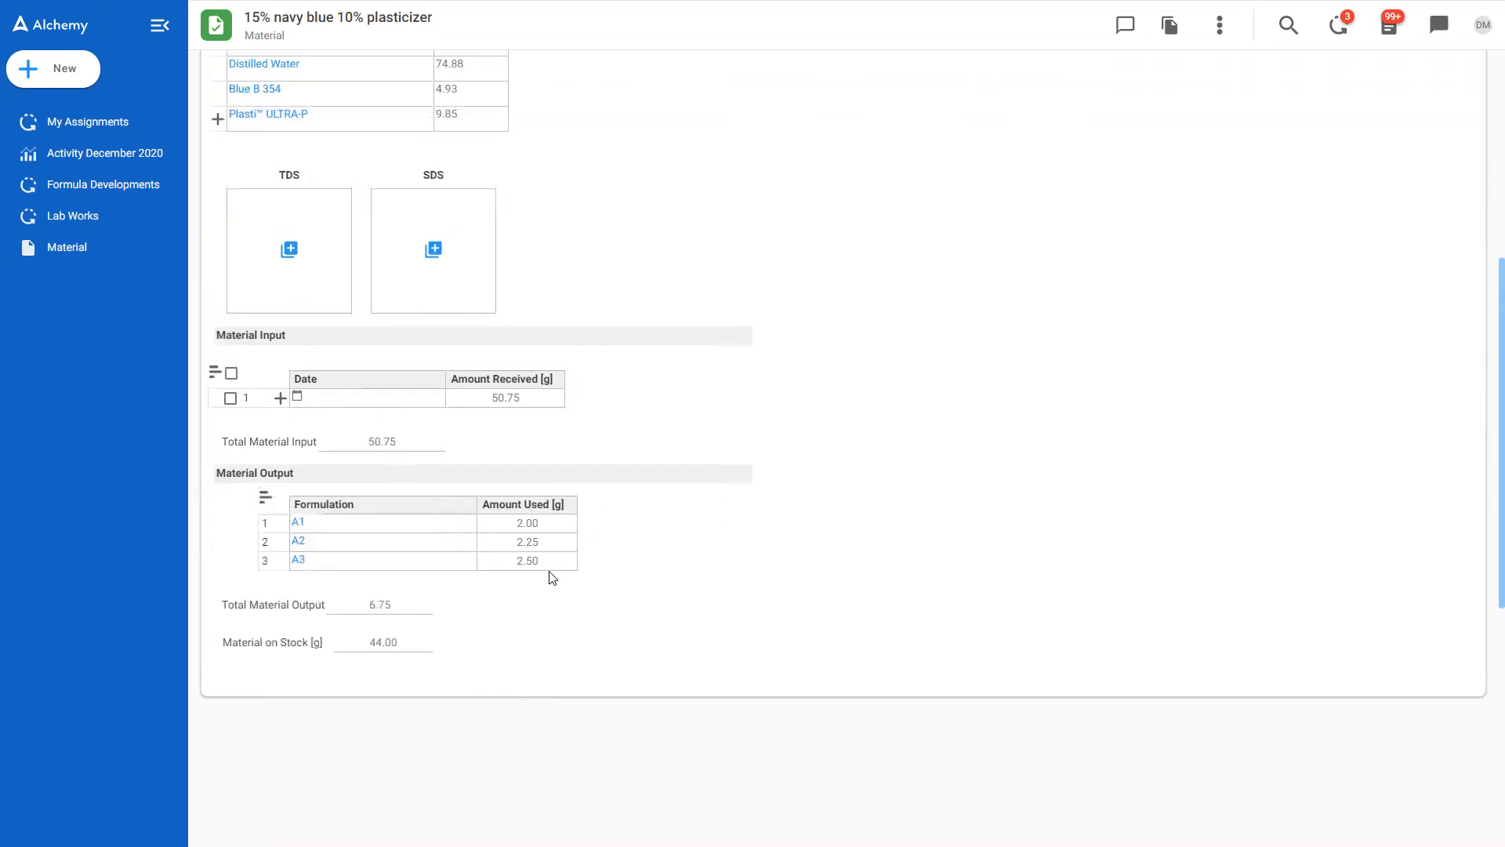
scroll(552, 578, "up", 2)
left_click(88, 130)
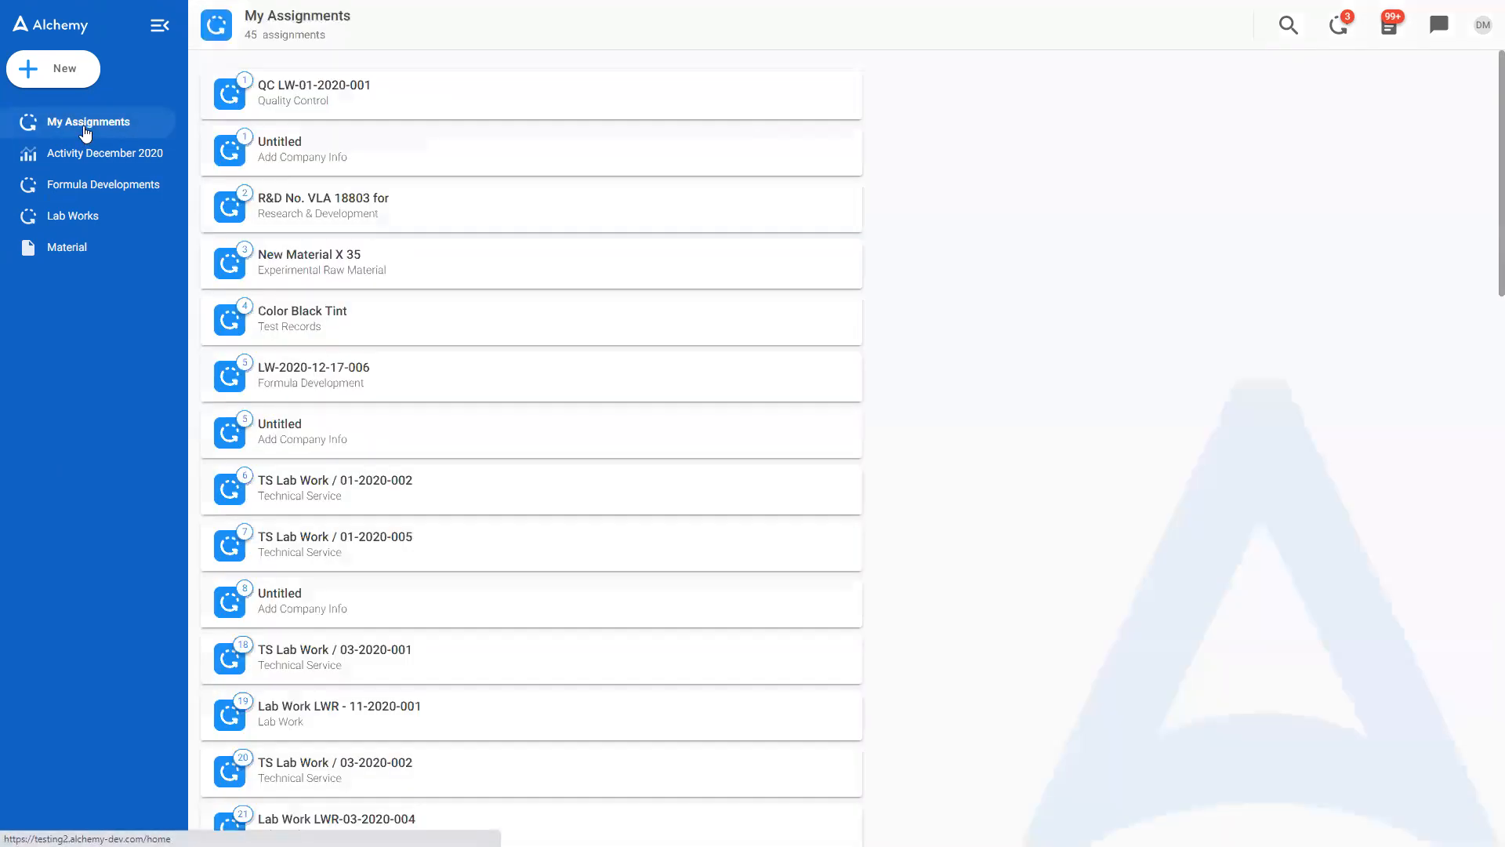